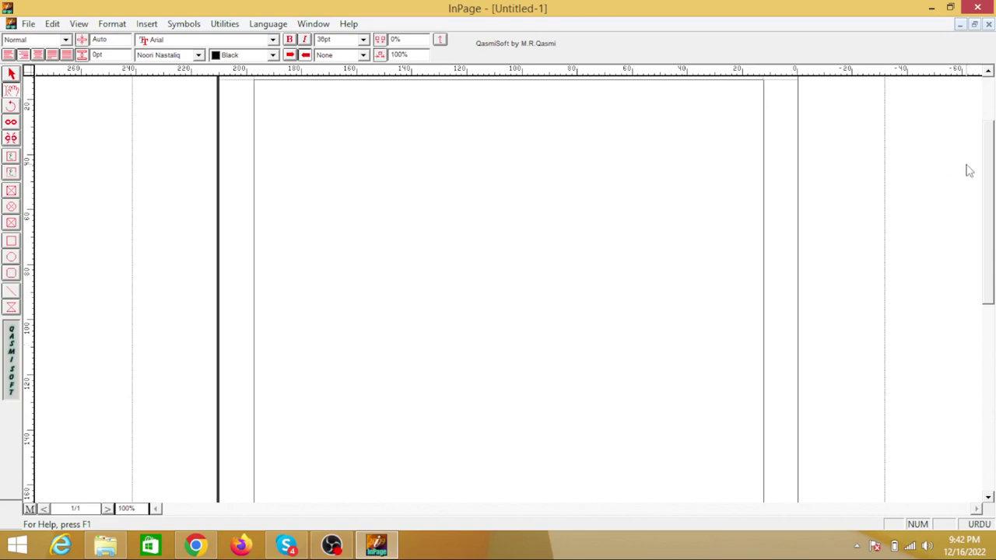
# Type the Urdu intro sentence beginning 'دین فطرت نے مردہ انسانیت میں انقلابی' in Noori Nastaliq.
pyautogui.write('دین')
pyautogui.write(' ف')
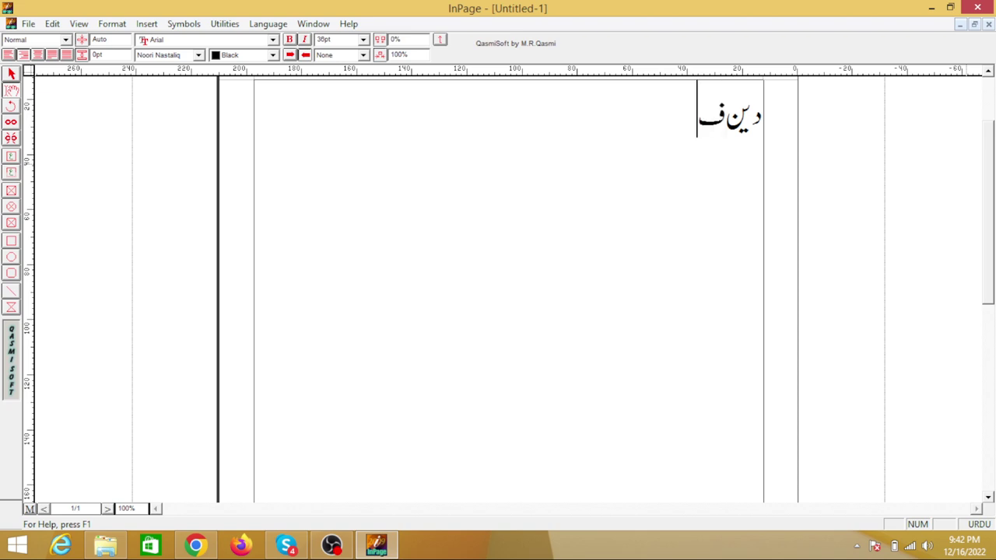
pyautogui.write('طرت نے مر')
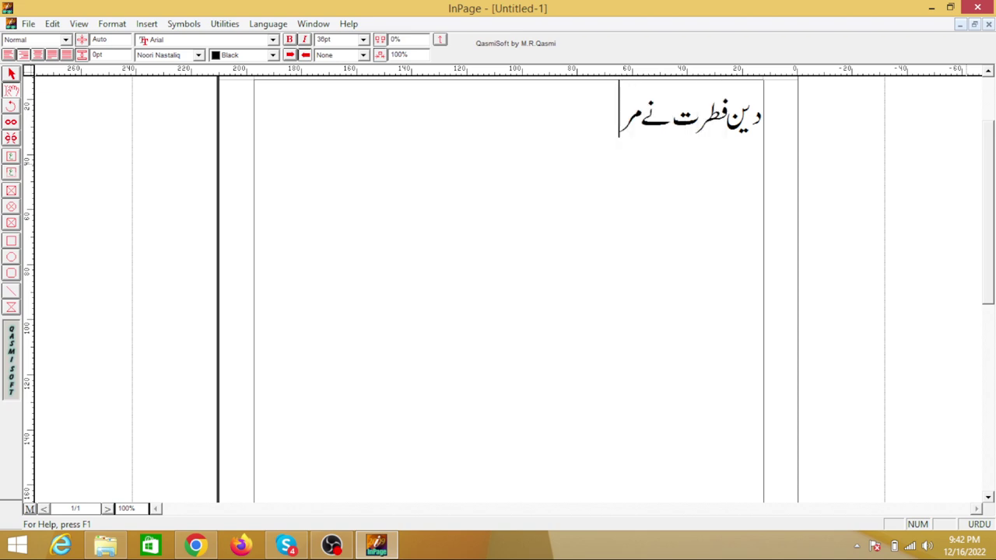
pyautogui.write('دہ ان')
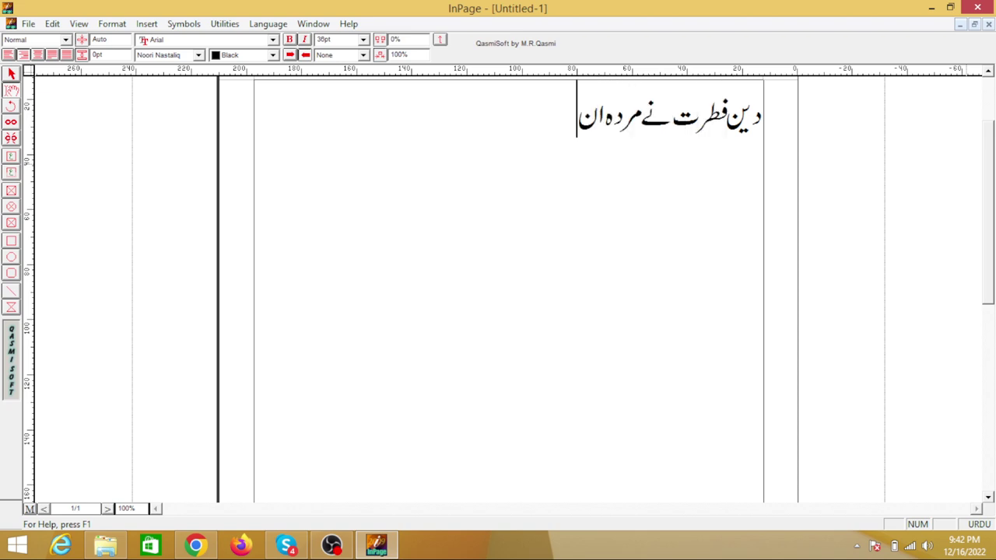
pyautogui.write('سانیت')
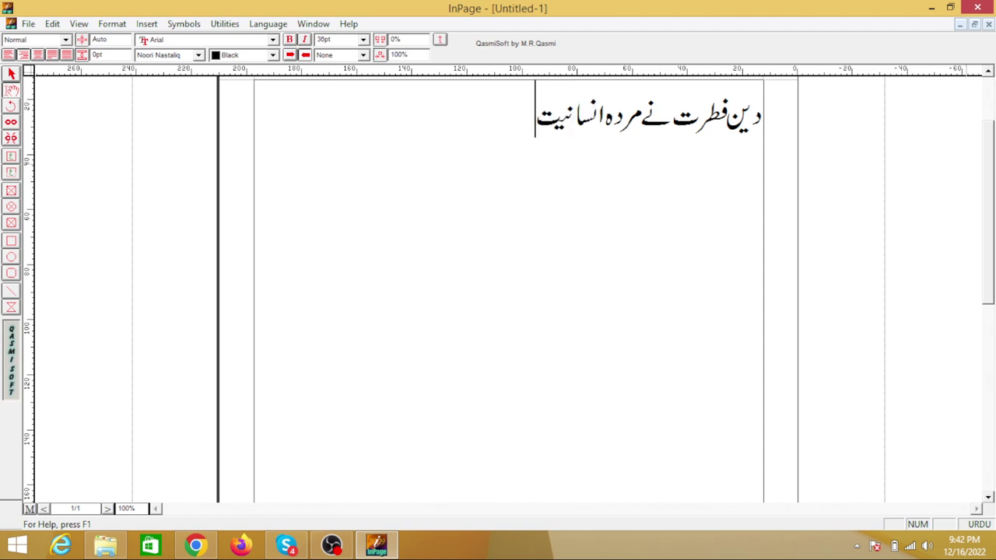
pyautogui.write(' میں')
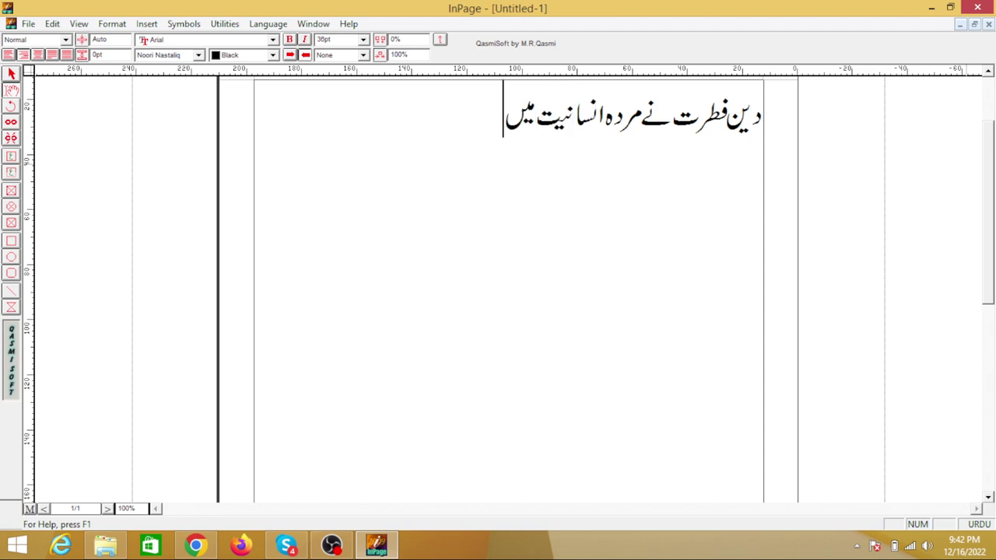
pyautogui.write(' انقلابی')
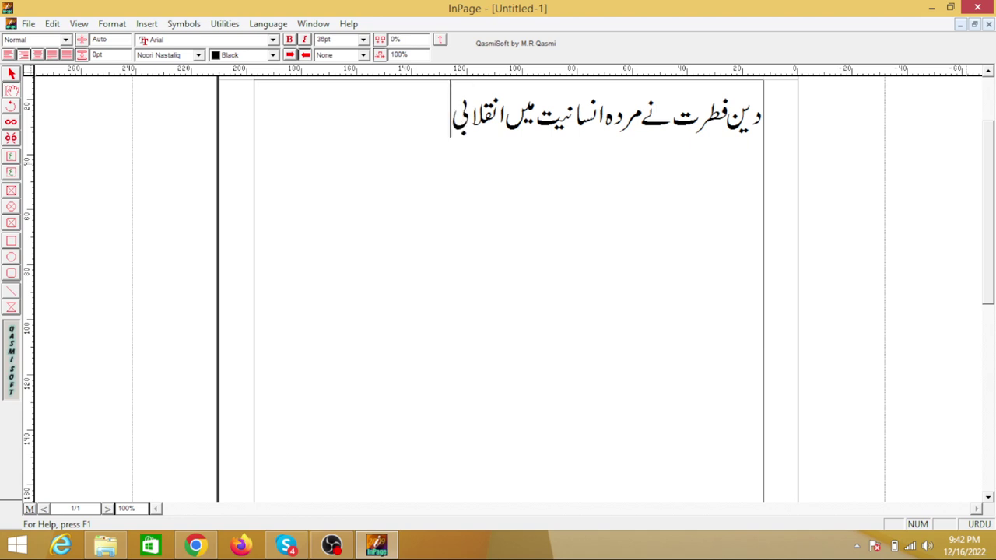
pyautogui.write(' پ')
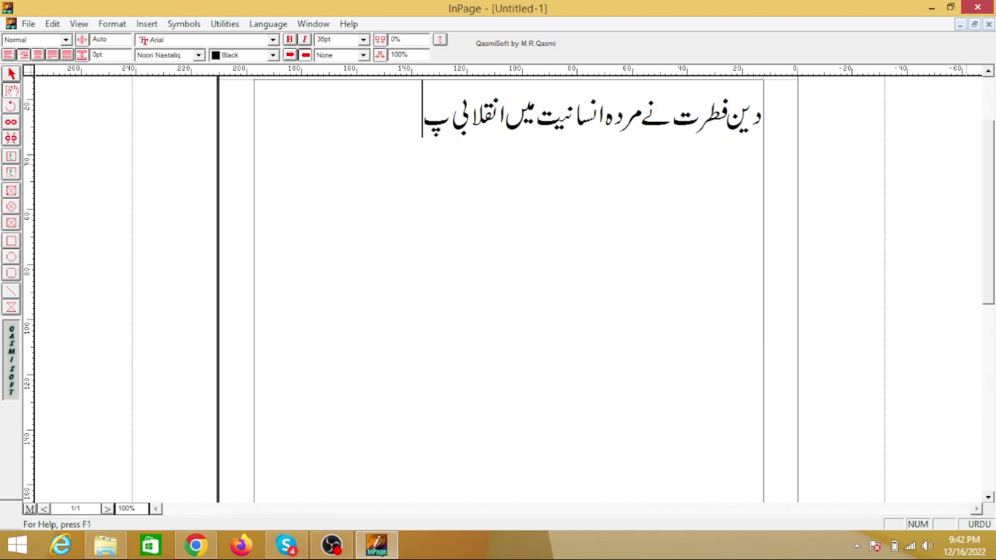
pyautogui.write('ونکنے ک')
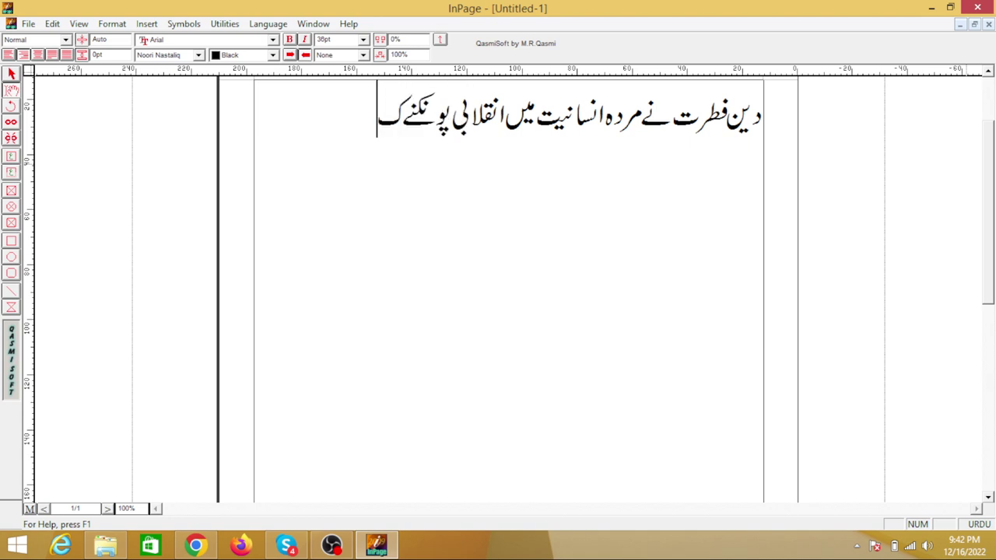
pyautogui.write('ے لیے')
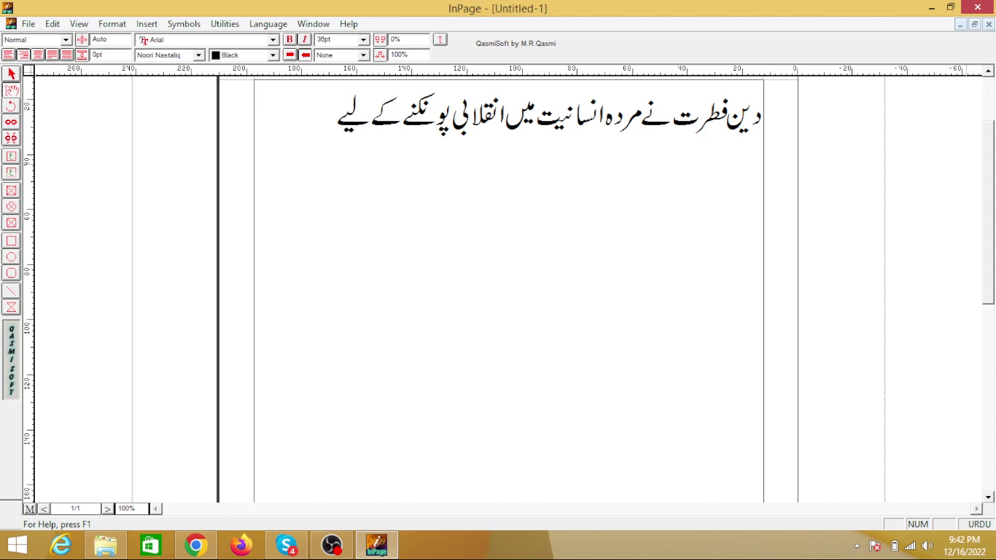
pyautogui.write(' جس')
pyautogui.write(' تعلیم ')
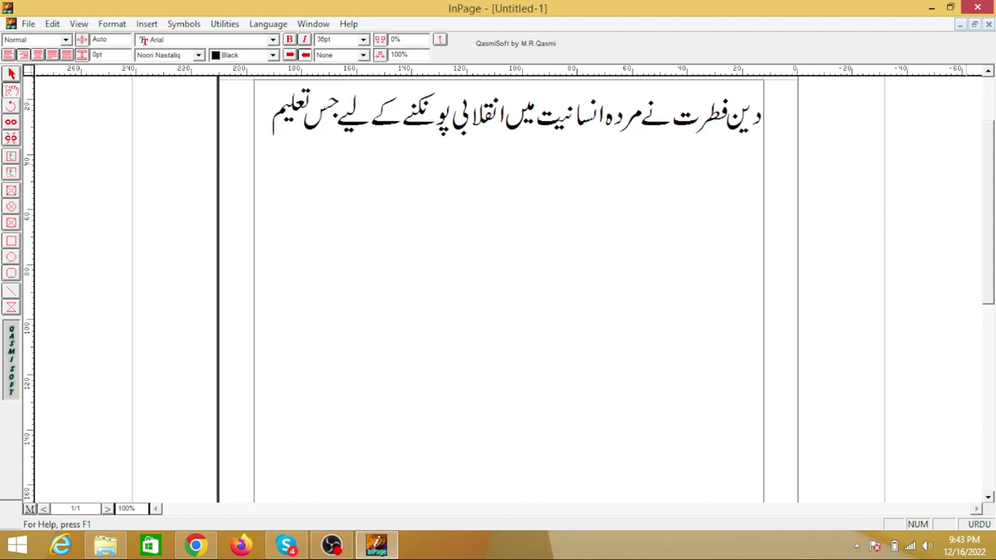
pyautogui.write('سے کام')
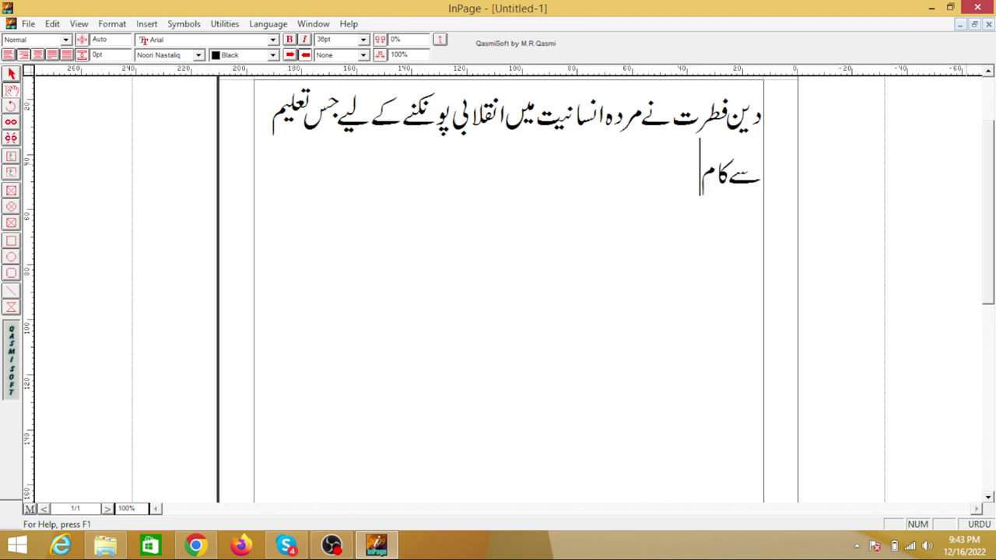
pyautogui.write(' لیا اس')
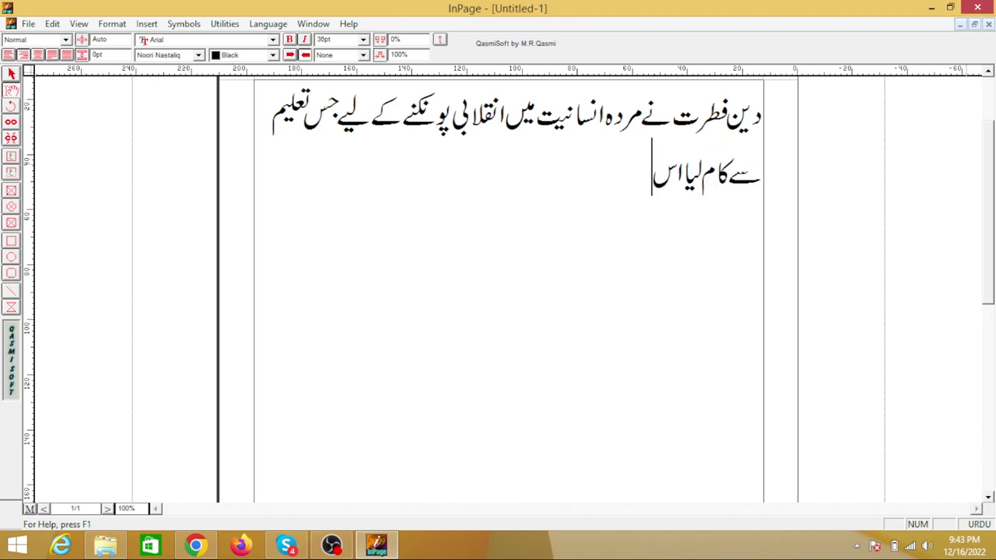
pyautogui.write(' کا ')
pyautogui.write('نصاب')
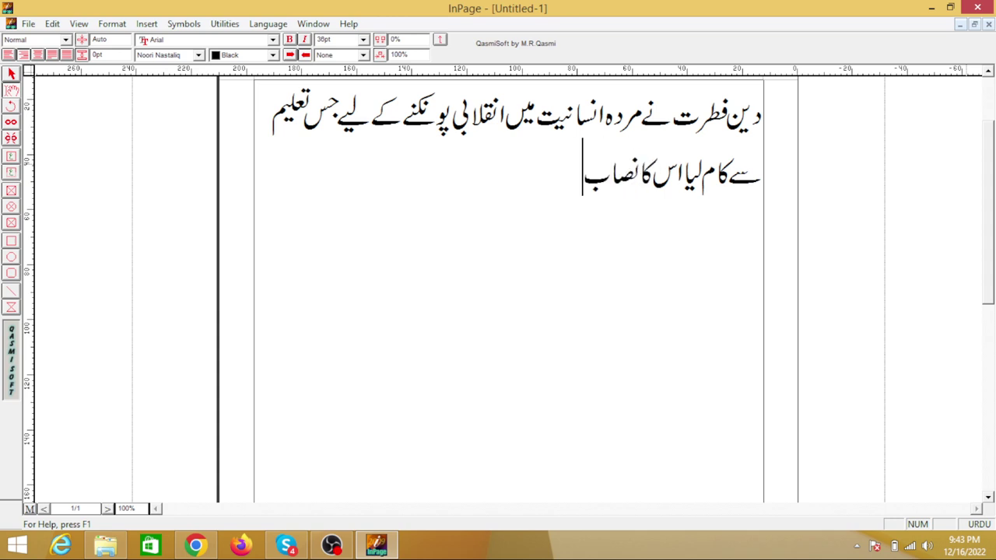
pyautogui.write(' دو')
pyautogui.write(' بنیا')
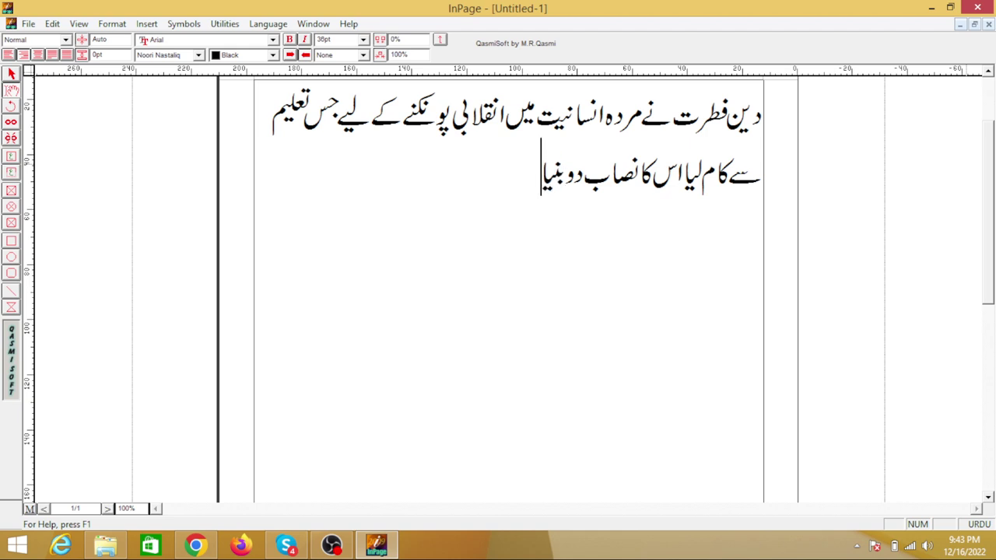
pyautogui.write('دی')
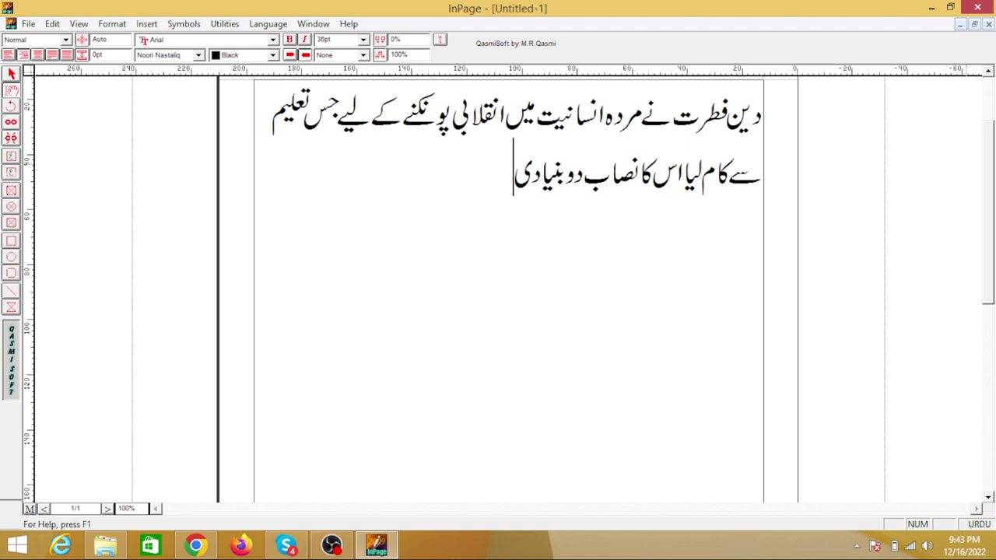
pyautogui.write(' اصلو')
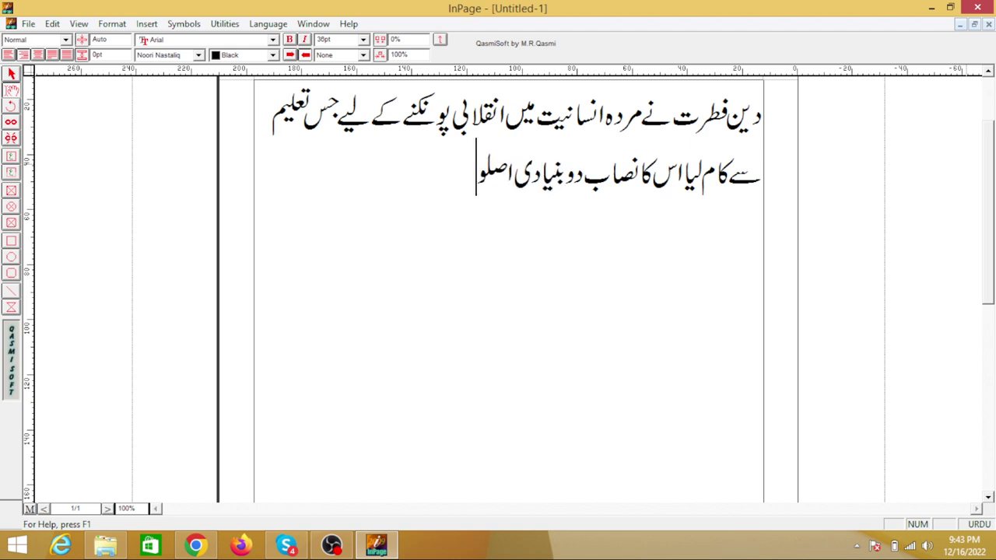
pyautogui.write('ں')
pyautogui.write(' پر')
pyautogui.write(' بنی')
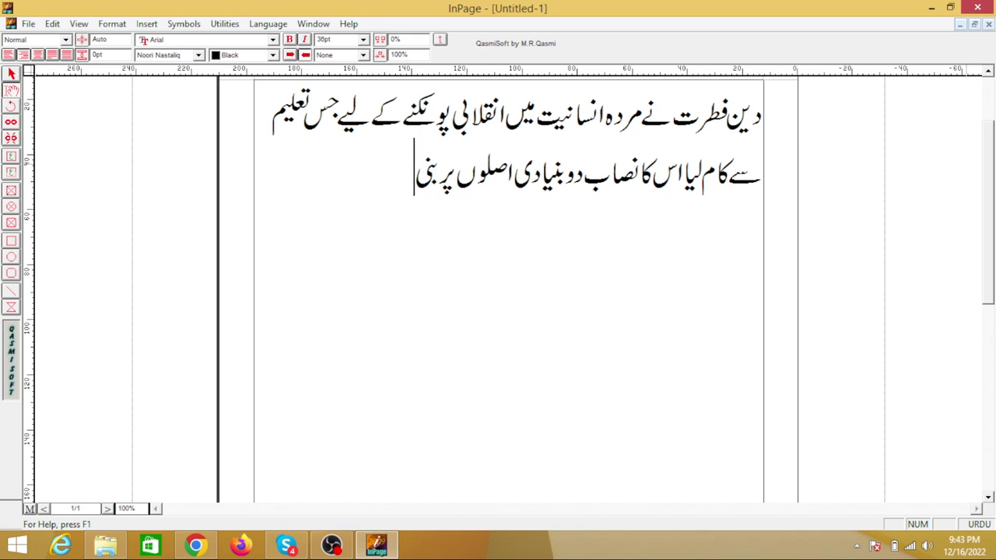
pyautogui.write(' ہے۔')
# Start indented point one: 'زندگی کی بنیادی قدریں روحانی… جس کی شرح کتاب الہی', fixing typos.
pyautogui.press('Tab')
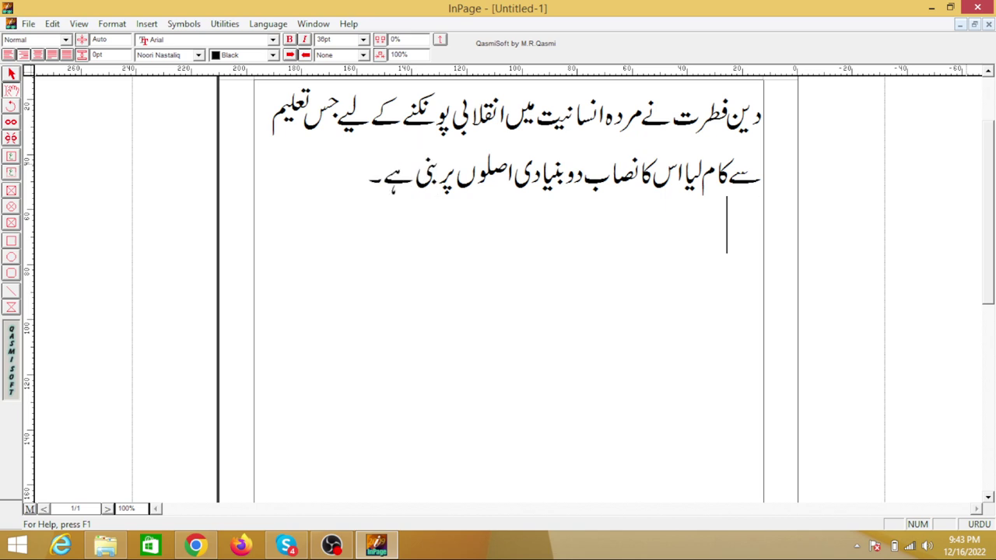
pyautogui.write('ا۔ ')
pyautogui.write('ز')
pyautogui.write('ندگک')
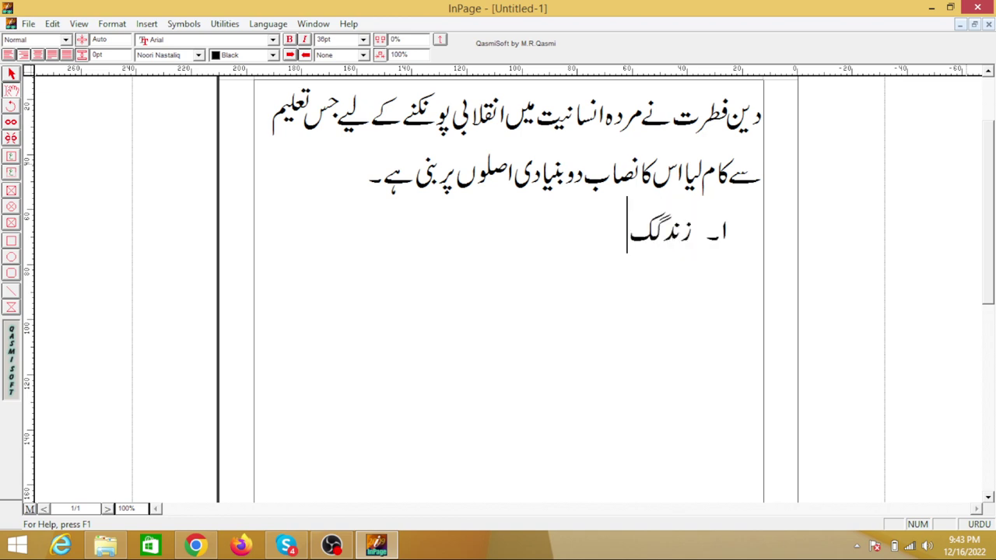
pyautogui.press('BackSpace')
pyautogui.write('ی')
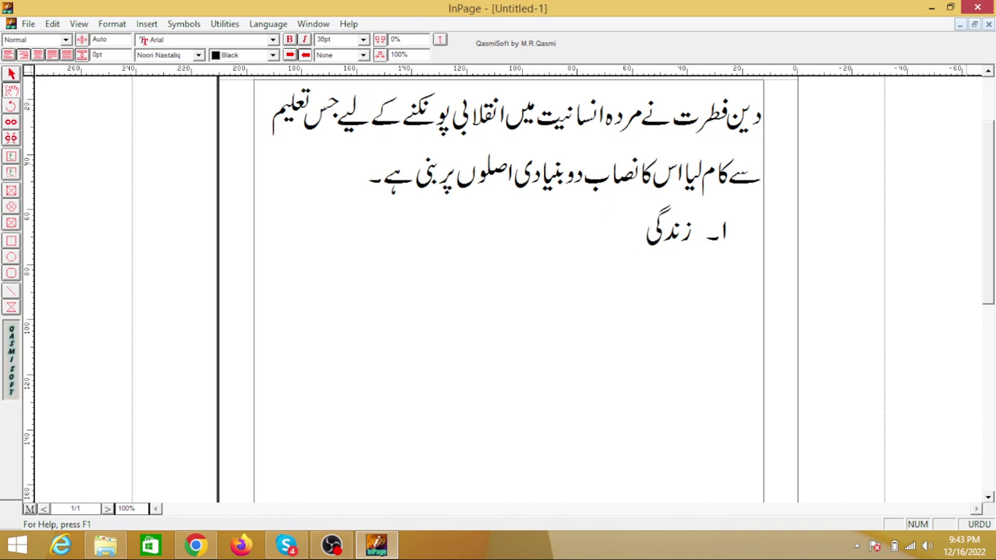
pyautogui.write(' کی بنیاد')
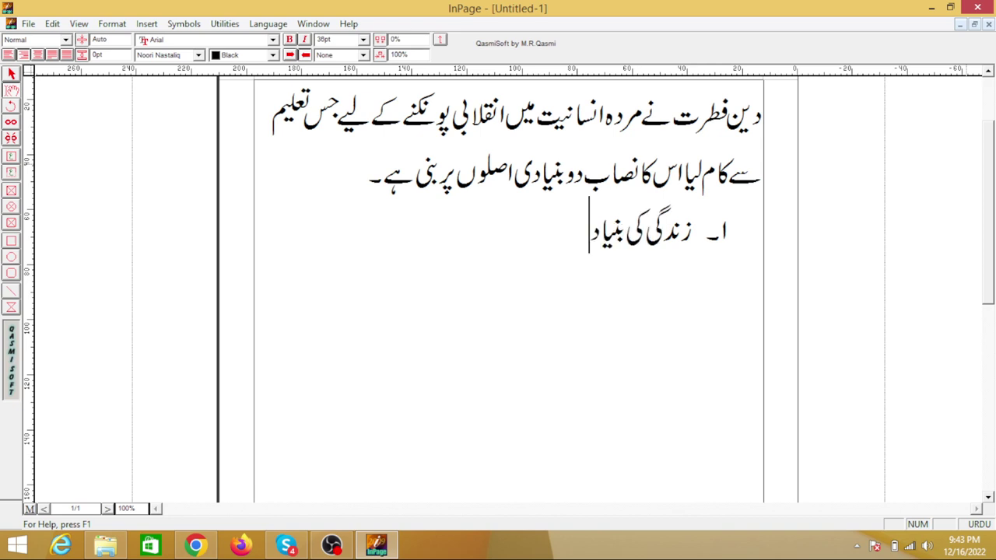
pyautogui.write('ی ق')
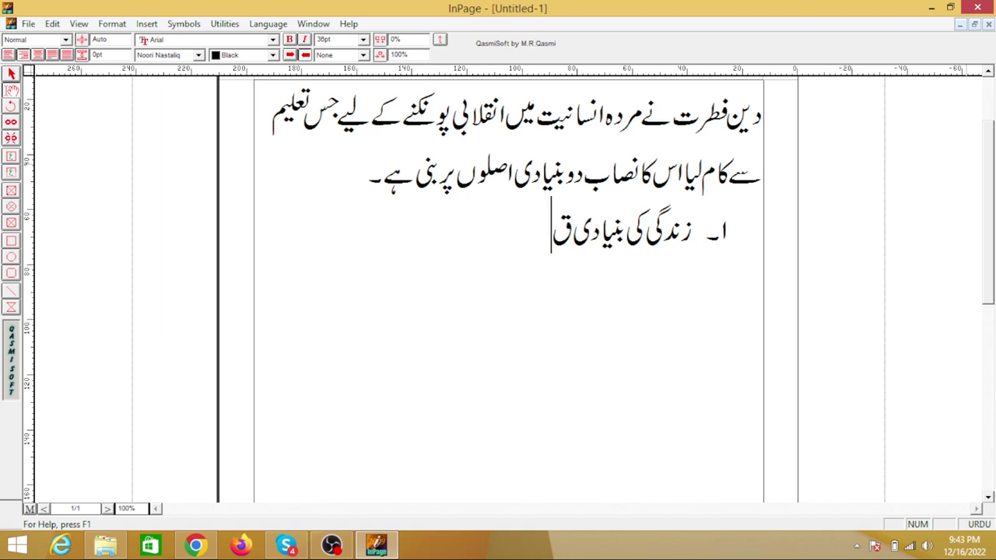
pyautogui.write('دریں')
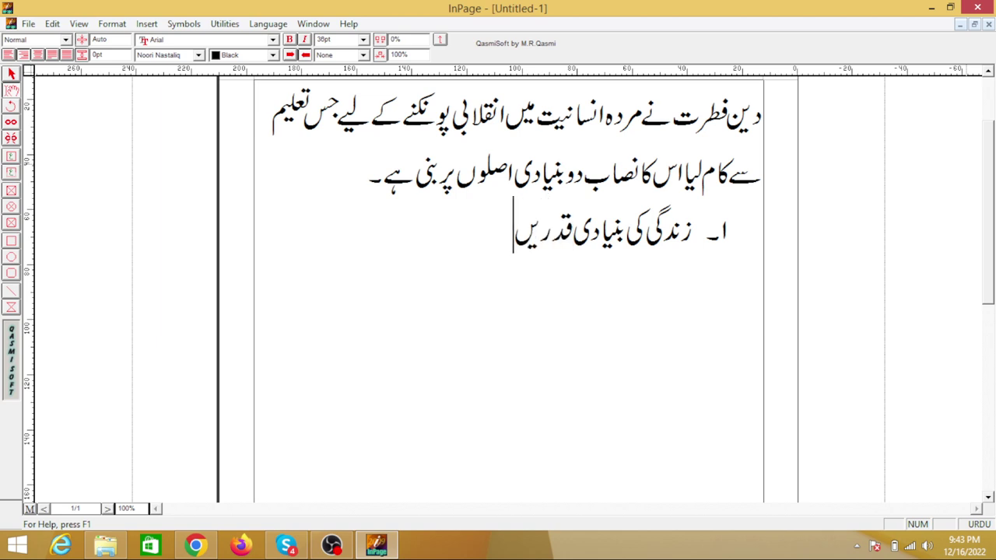
pyautogui.write(' رو')
pyautogui.write('خانی')
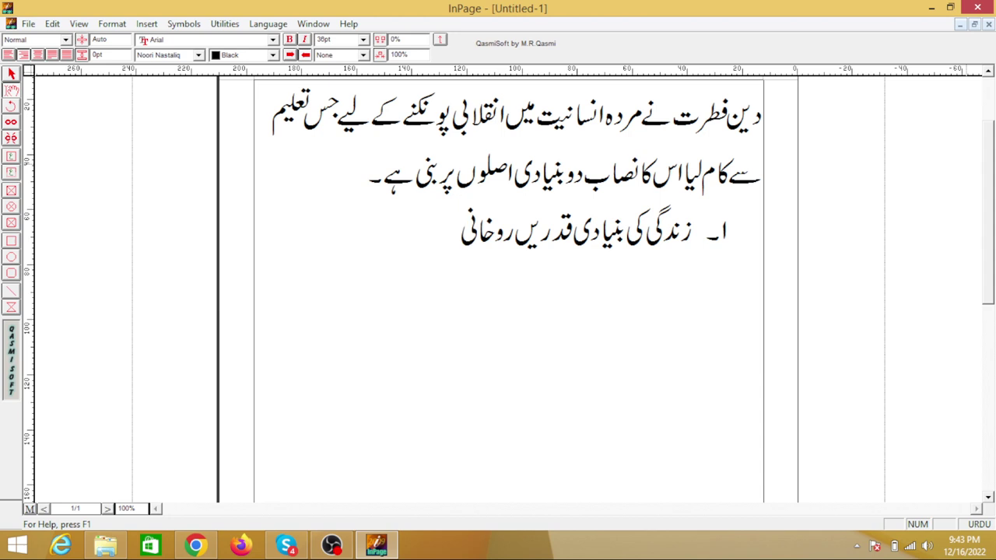
pyautogui.write(' ک')
pyautogui.press('BackSpace')
pyautogui.press('BackSpace')
pyautogui.write('جس')
pyautogui.write(' کی')
pyautogui.write(' شرخ کت')
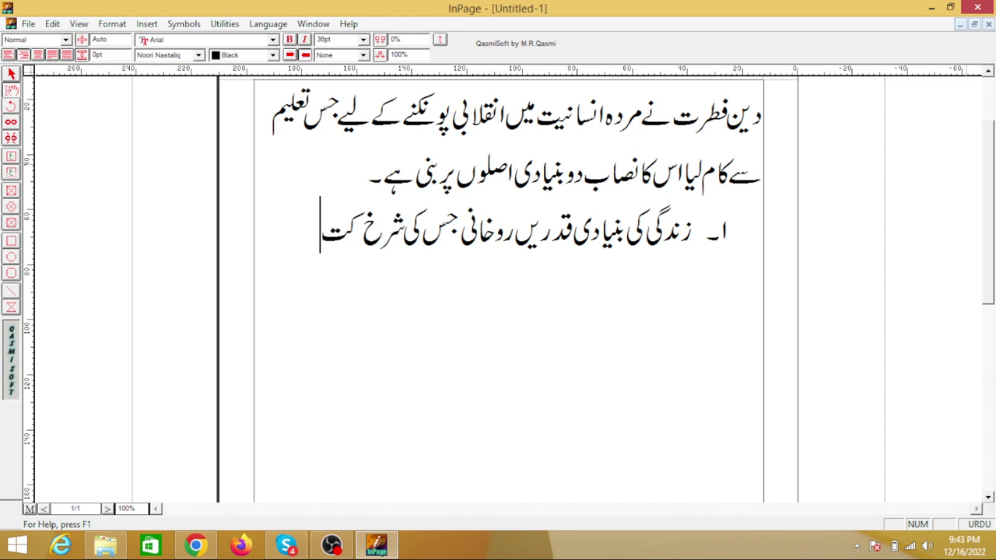
pyautogui.write('اب')
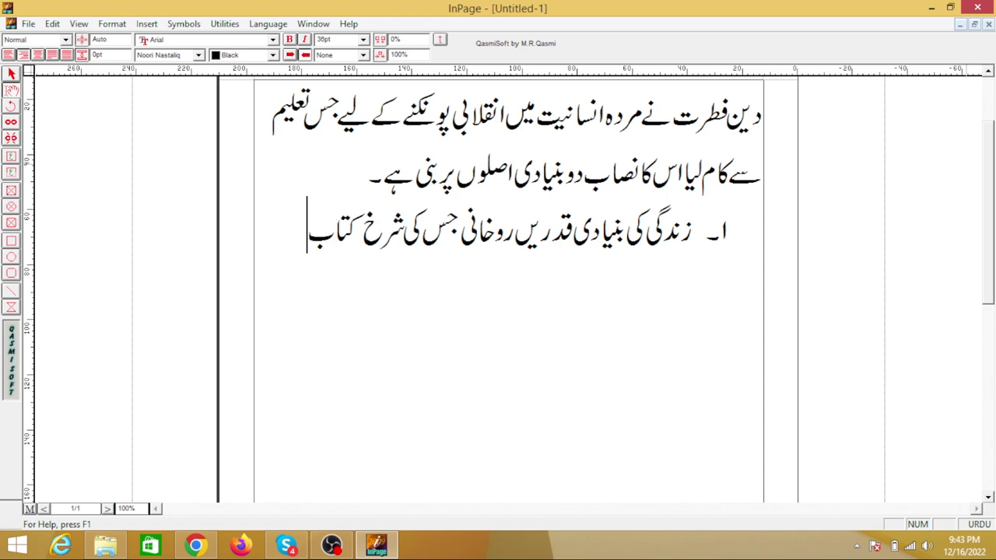
pyautogui.write(' الی')
pyautogui.press('BackSpace')
pyautogui.press('BackSpace')
pyautogui.write('لی')
pyautogui.press('BackSpace')
pyautogui.write('ہ')
pyautogui.write('ی')
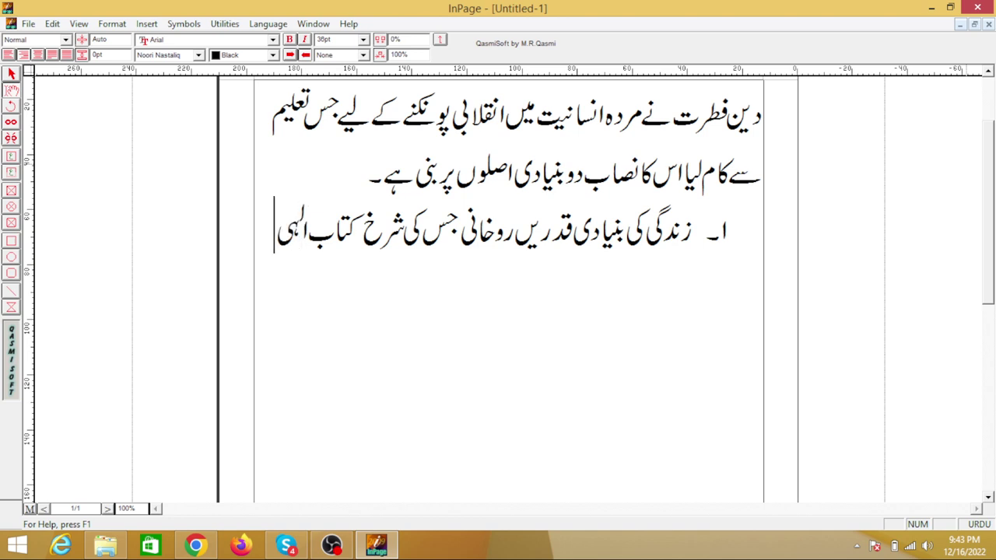
# Continue point one on a new line with 'اور سنت نبوی میں موجود ہے۔ ذہنی اور روحانی'.
pyautogui.press('Return')
pyautogui.write('اور سنت')
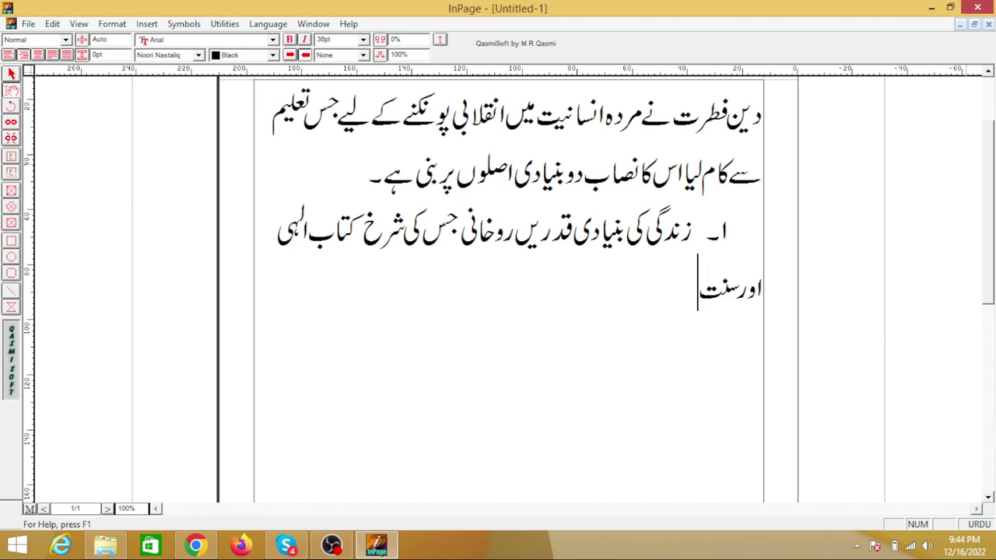
pyautogui.write(' بنو')
pyautogui.press('BackSpace')
pyautogui.press('BackSpace')
pyautogui.press('BackSpace')
pyautogui.write('ب')
pyautogui.press('BackSpace')
pyautogui.write('نب')
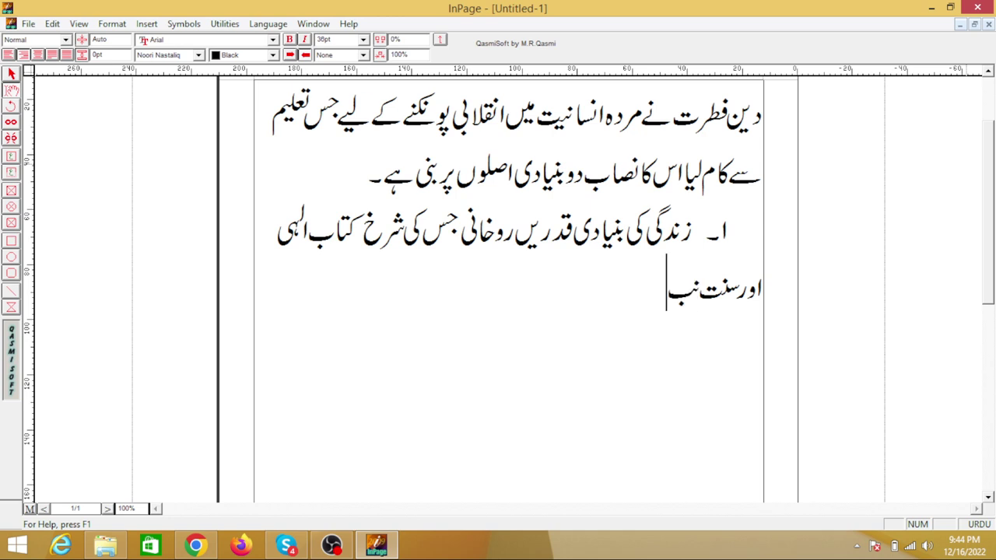
pyautogui.write('وی')
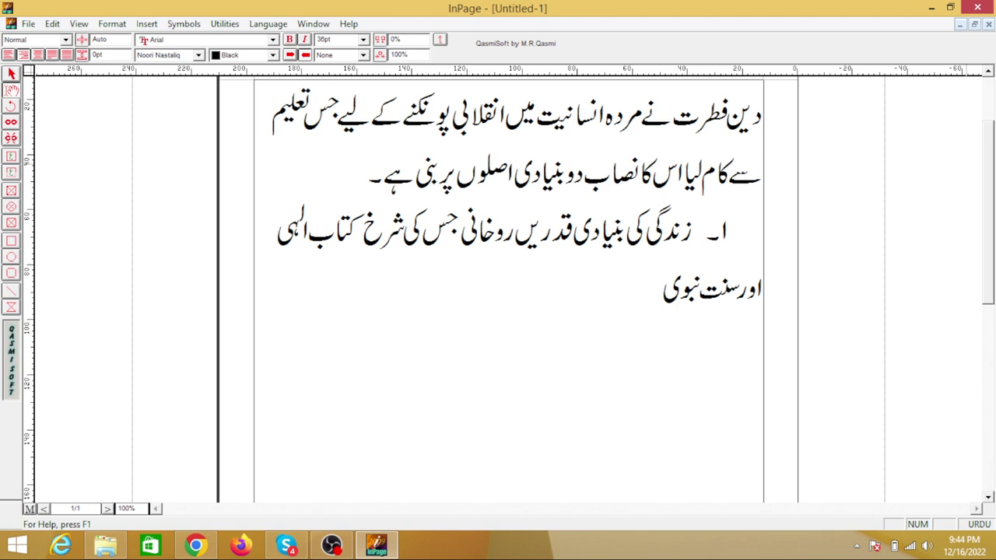
pyautogui.write(' میں')
pyautogui.write(' موجود')
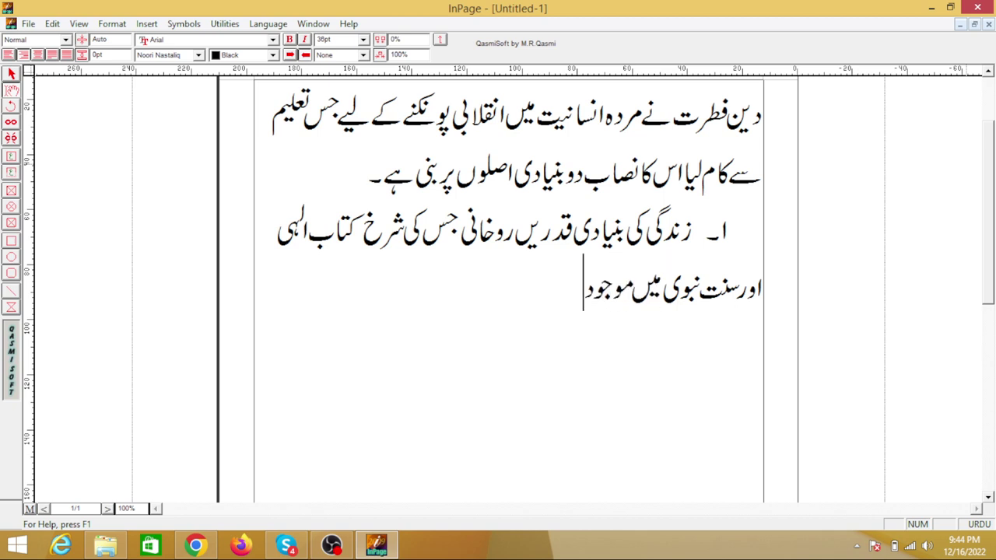
pyautogui.write(' ہے۔')
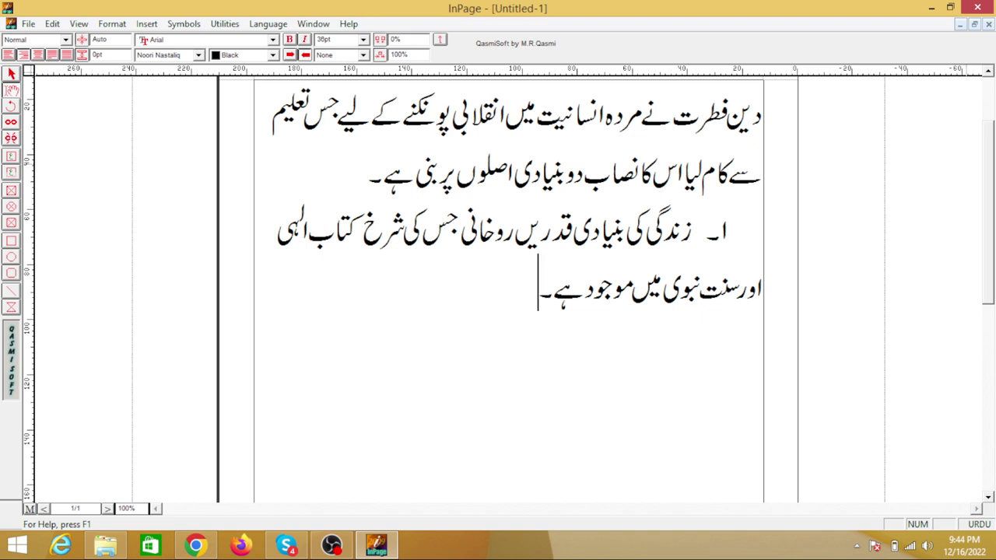
pyautogui.write('ذہنی')
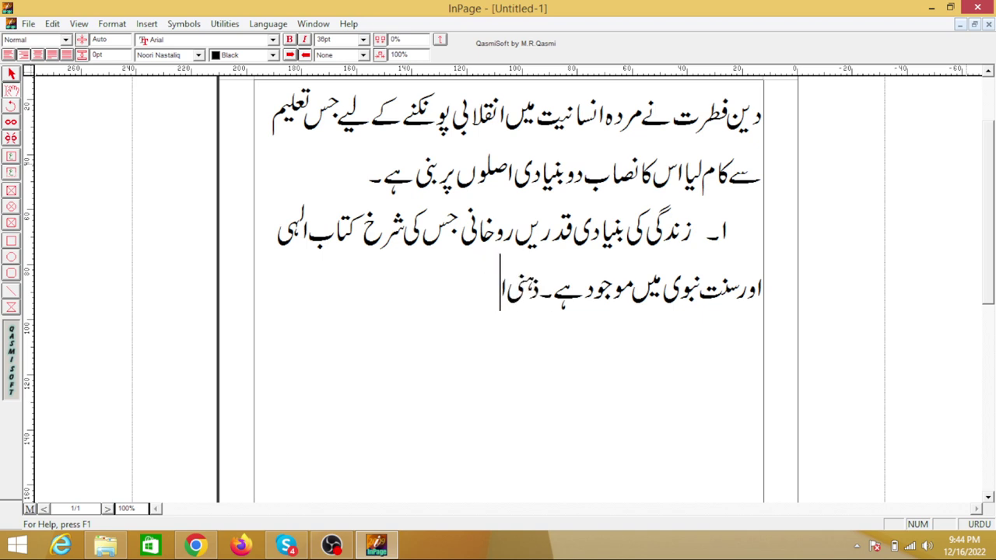
pyautogui.write(' اوررو')
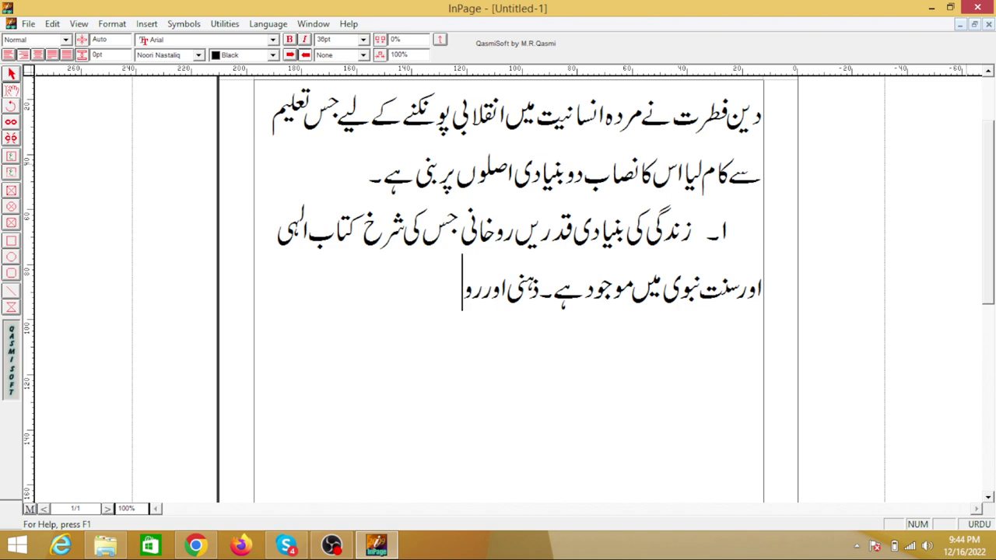
pyautogui.write('خان')
pyautogui.press('BackSpace')
pyautogui.press('BackSpace')
pyautogui.press('BackSpace')
# Finish point one with 'صحت کے لیے لازمی ہے… تعمیر روحانی بنیادوں پر ہے۔'.
pyautogui.write('حا')
pyautogui.write('نی')
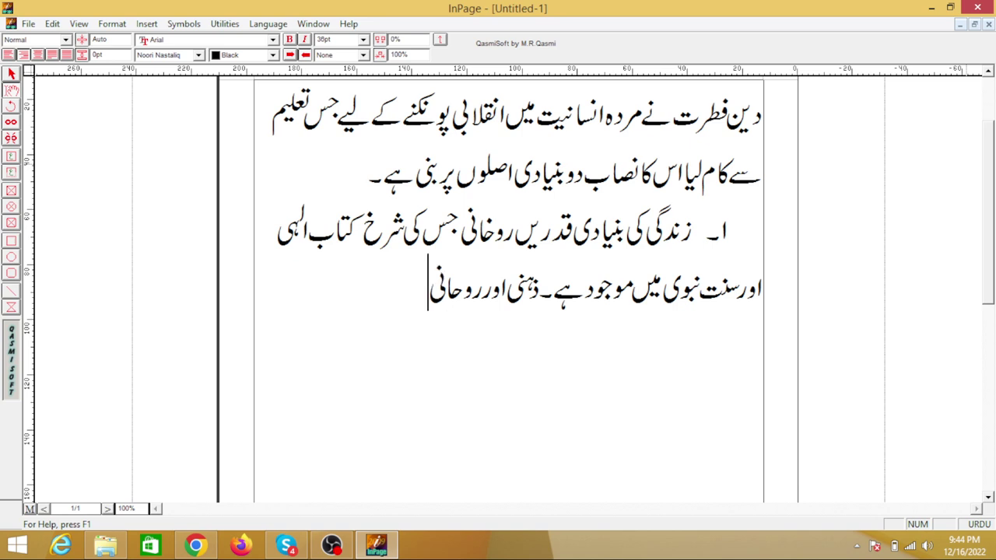
pyautogui.write(' ص')
pyautogui.write('حت')
pyautogui.write(' کے لیے')
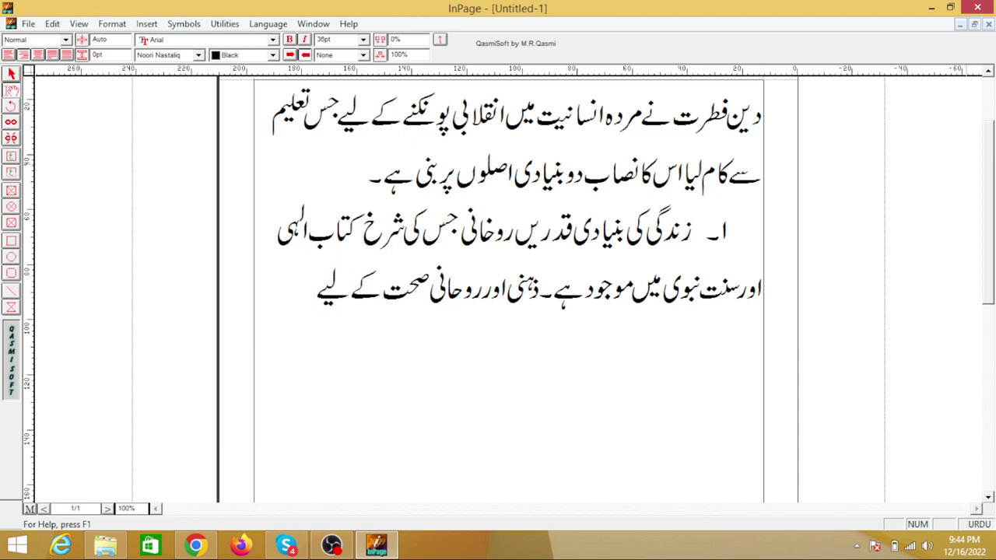
pyautogui.write(' لازم')
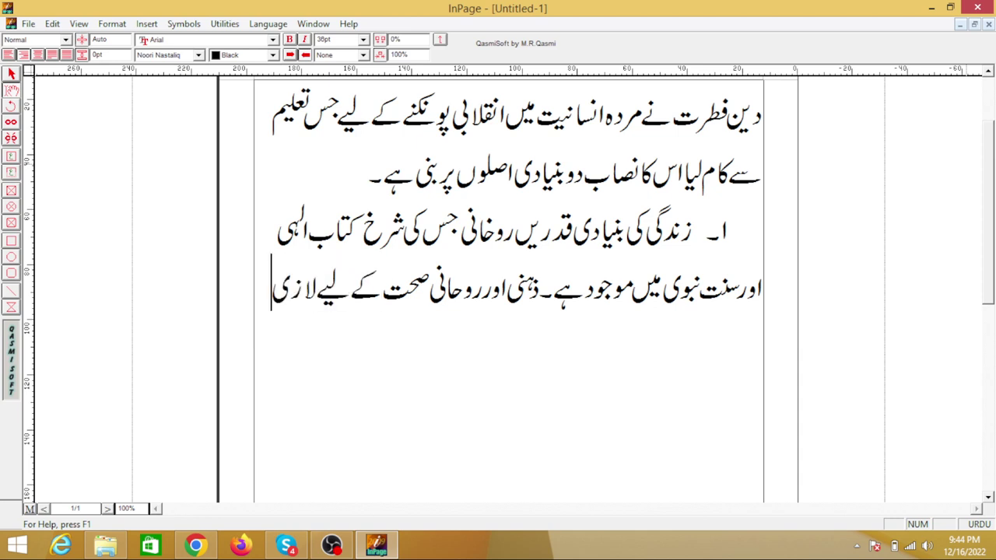
pyautogui.write('ی')
pyautogui.write(' ہے کے')
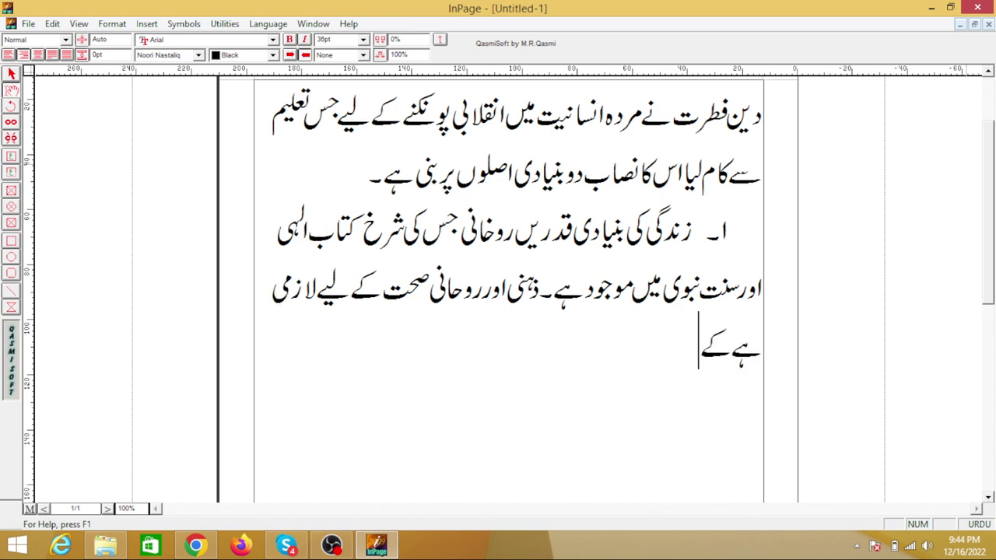
pyautogui.write(' سی')
pyautogui.write('ر')
pyautogui.write('ت وکر')
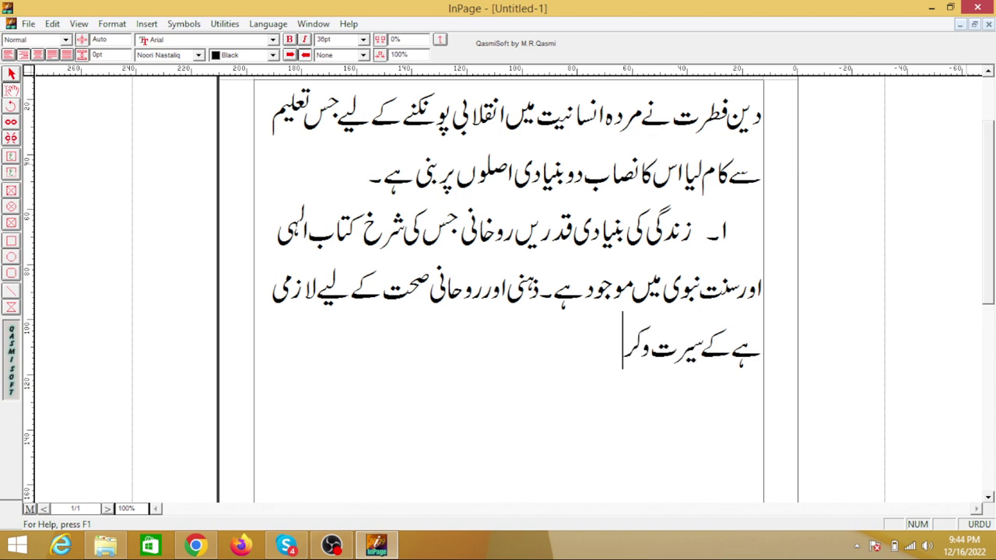
pyautogui.write('دار')
pyautogui.write(' کی تعی')
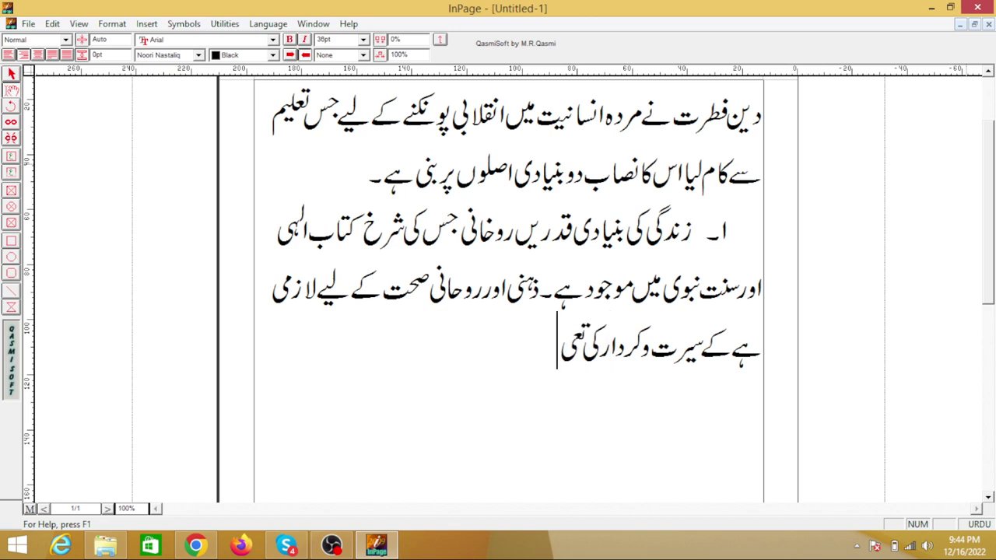
pyautogui.press('BackSpace')
pyautogui.write('میر')
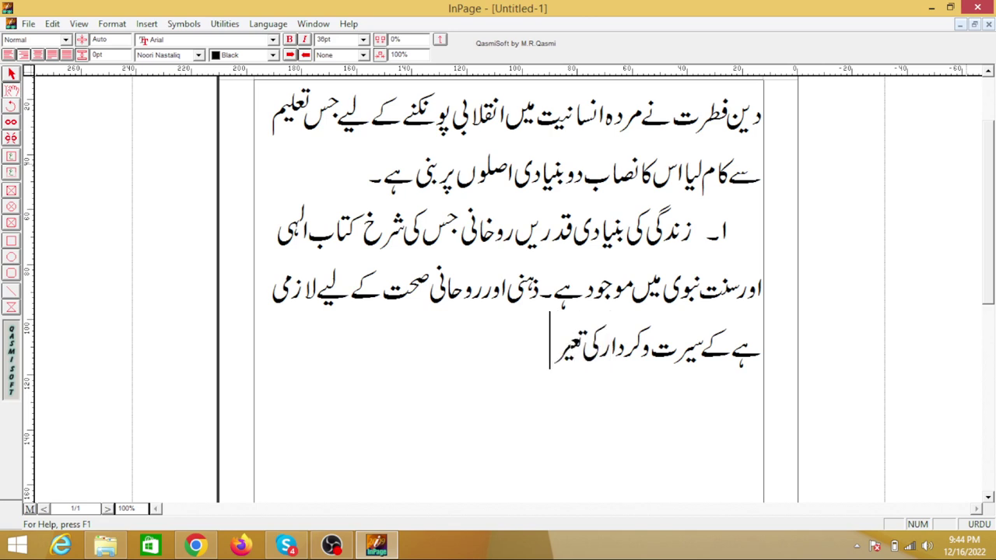
pyautogui.press('BackSpace')
pyautogui.press('BackSpace')
pyautogui.write('میر')
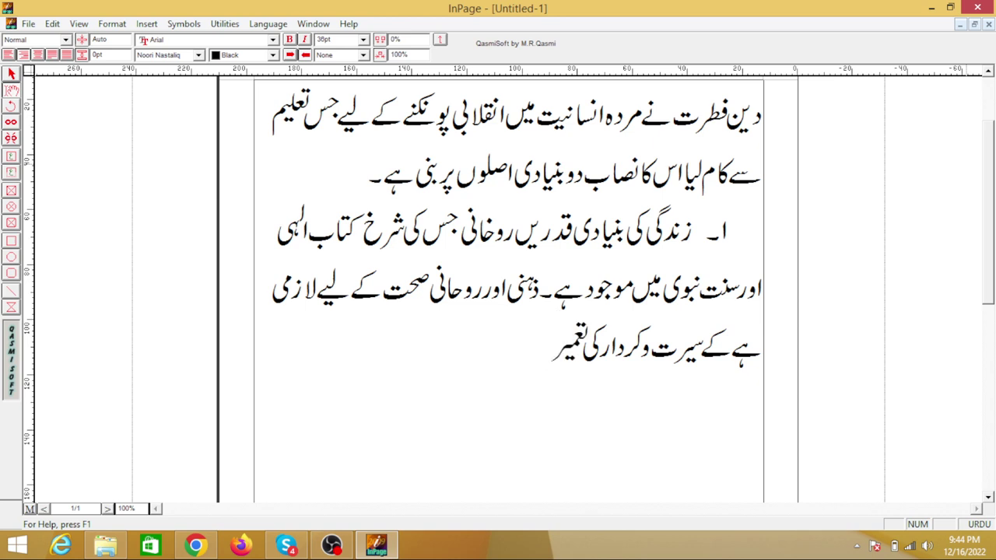
pyautogui.write(' رو')
pyautogui.write('حانی')
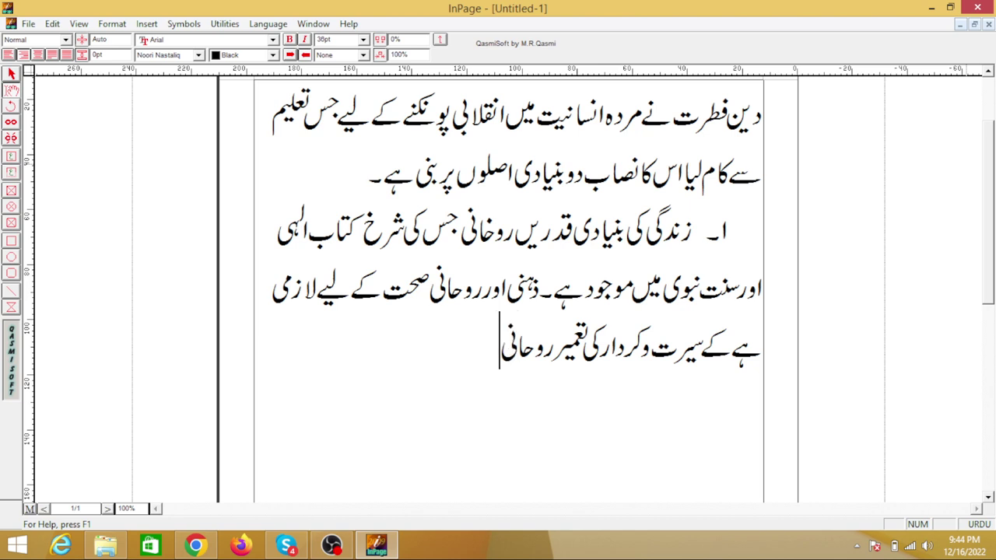
pyautogui.write(' ب')
pyautogui.write('نیا')
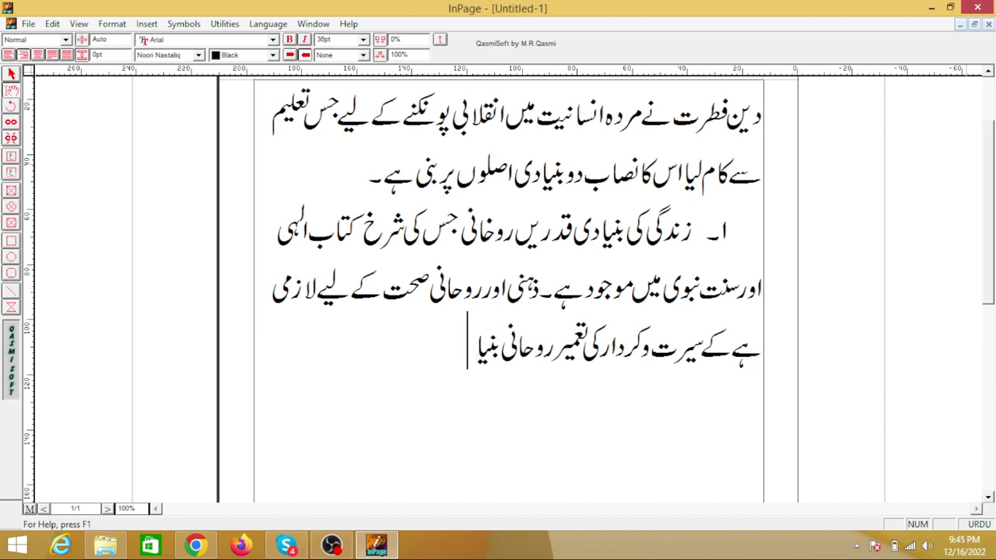
pyautogui.write(' دو')
pyautogui.press('BackSpace')
pyautogui.press('BackSpace')
pyautogui.press('BackSpace')
pyautogui.write('دو')
pyautogui.write('ں پر')
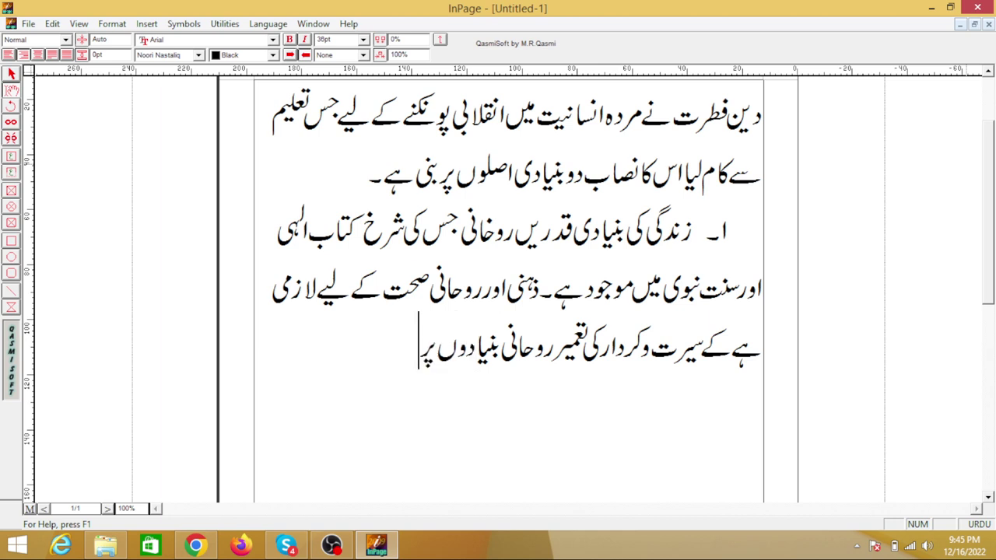
pyautogui.write(' ہے۔')
# On a new line type '۲۔ فطرت انسانی کا تقاضا ہے کے وہ اپنی دنیا پر روز بروز قدرت'.
pyautogui.press('Return')
pyautogui.write('۲')
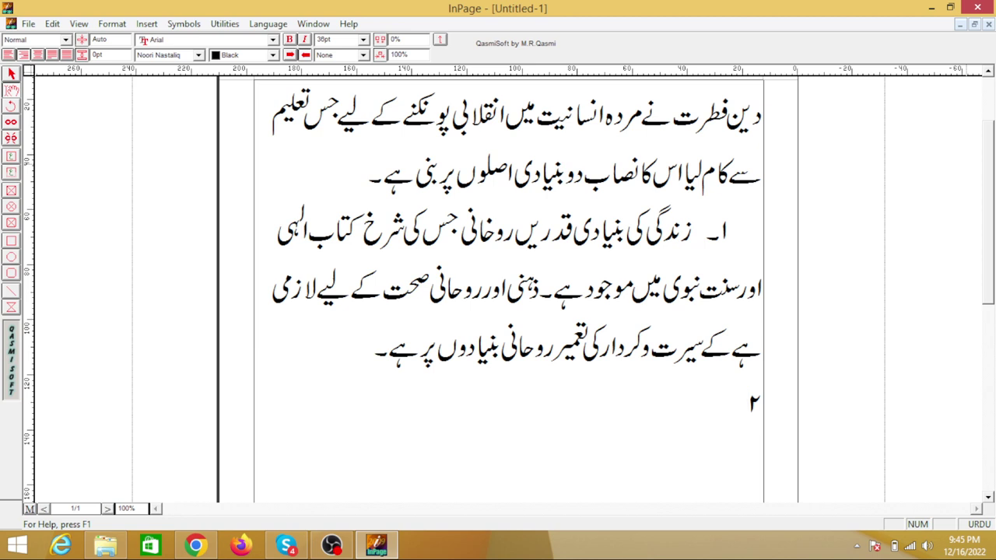
pyautogui.write('۔')
pyautogui.write(' ف')
pyautogui.write('طرت')
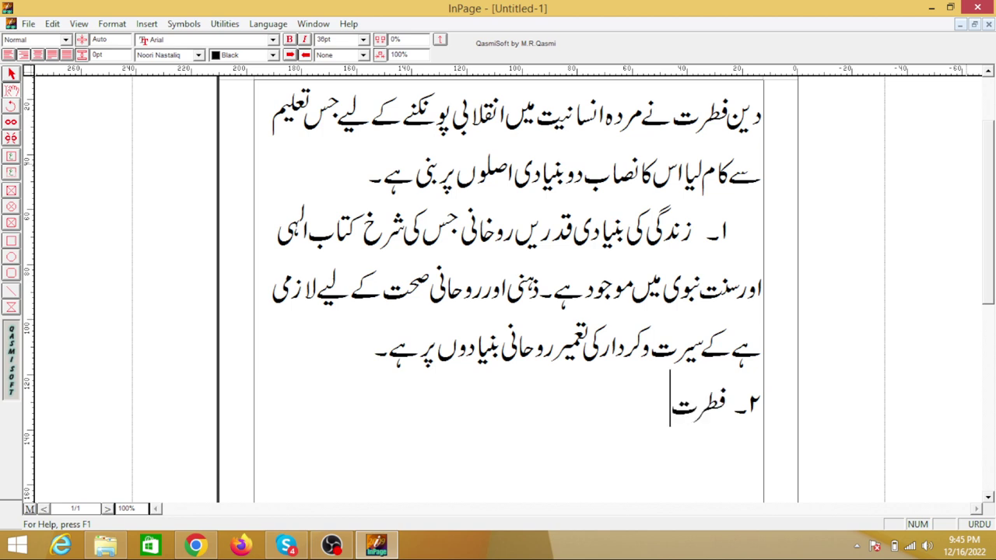
pyautogui.write(' ا')
pyautogui.write('نسانی')
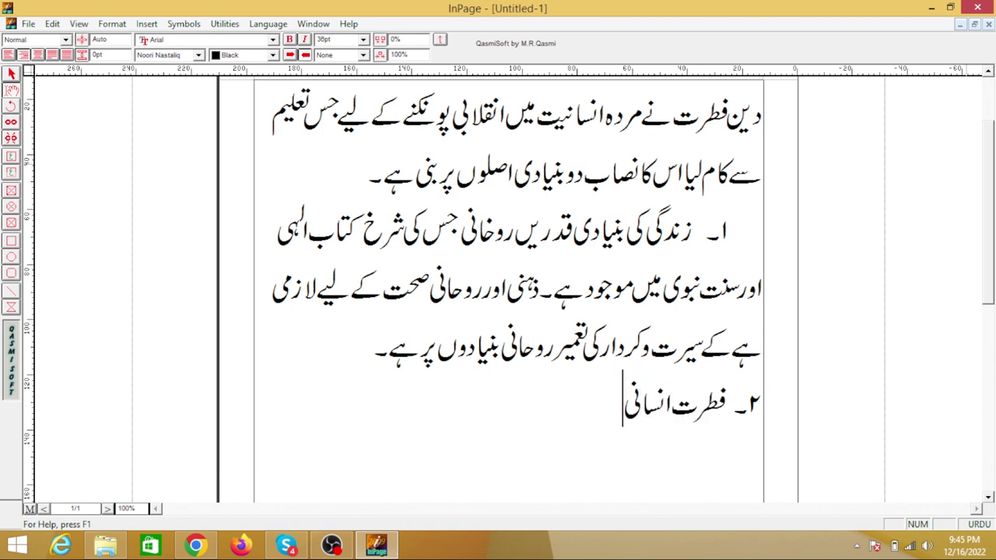
pyautogui.write(' کا')
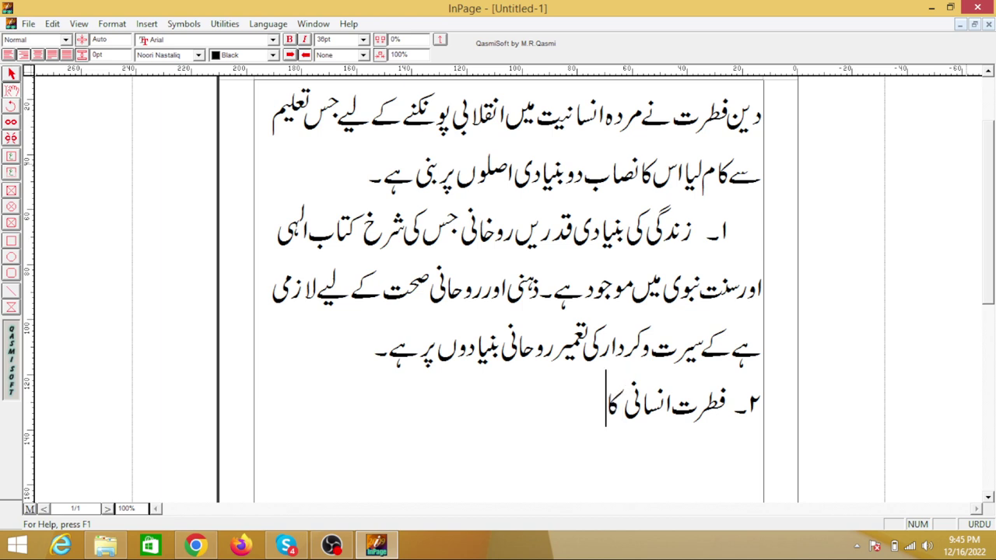
pyautogui.write(' تقاض')
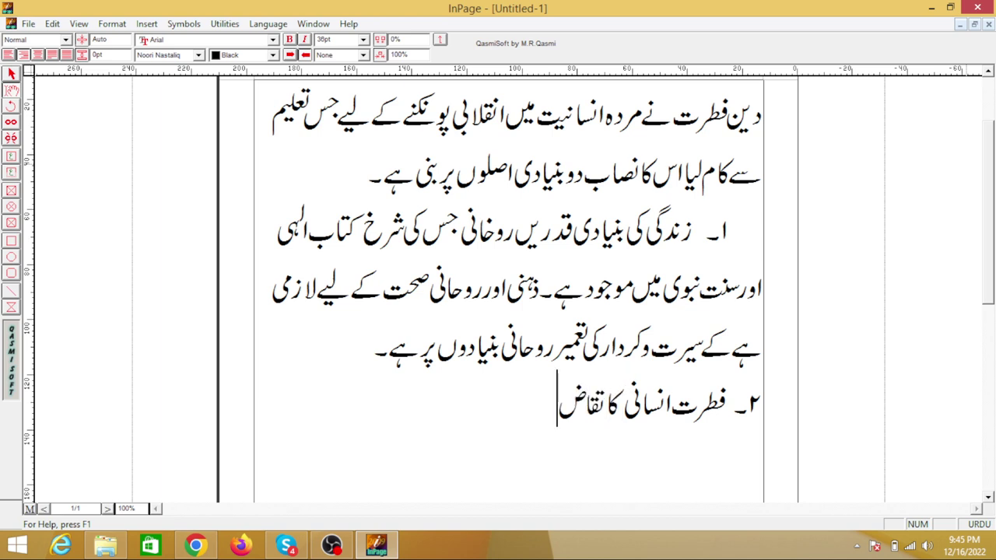
pyautogui.write('ا')
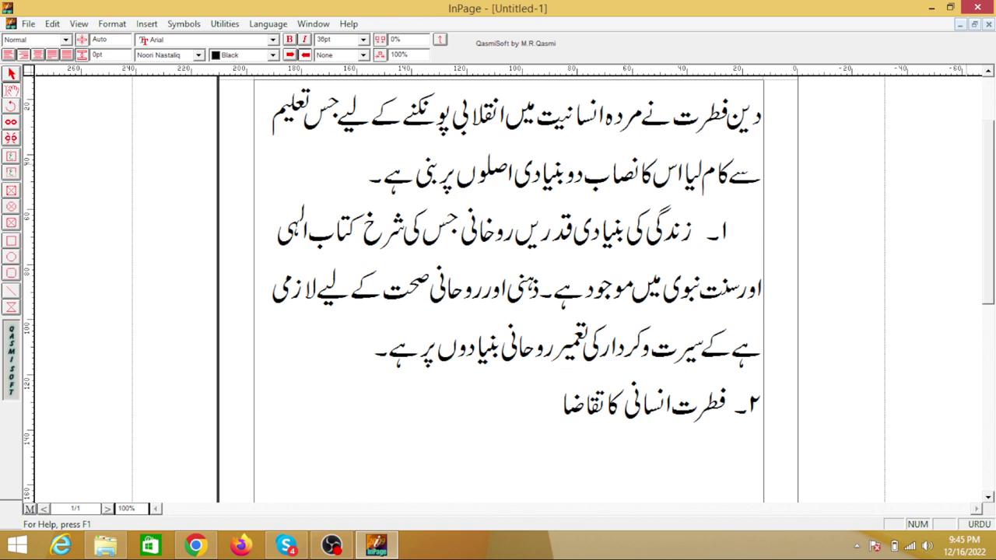
pyautogui.write(' ہے کے و')
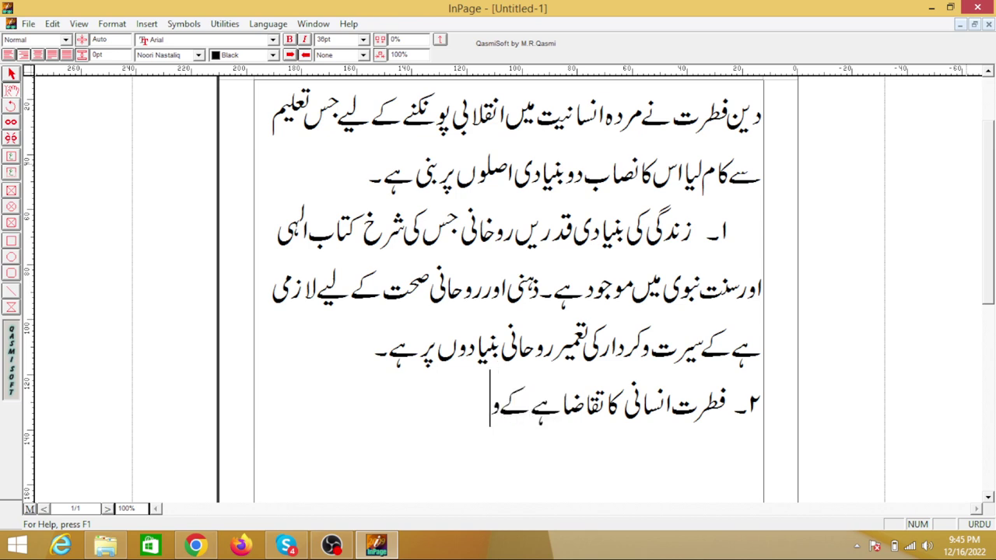
pyautogui.write('ہ اپنی دن')
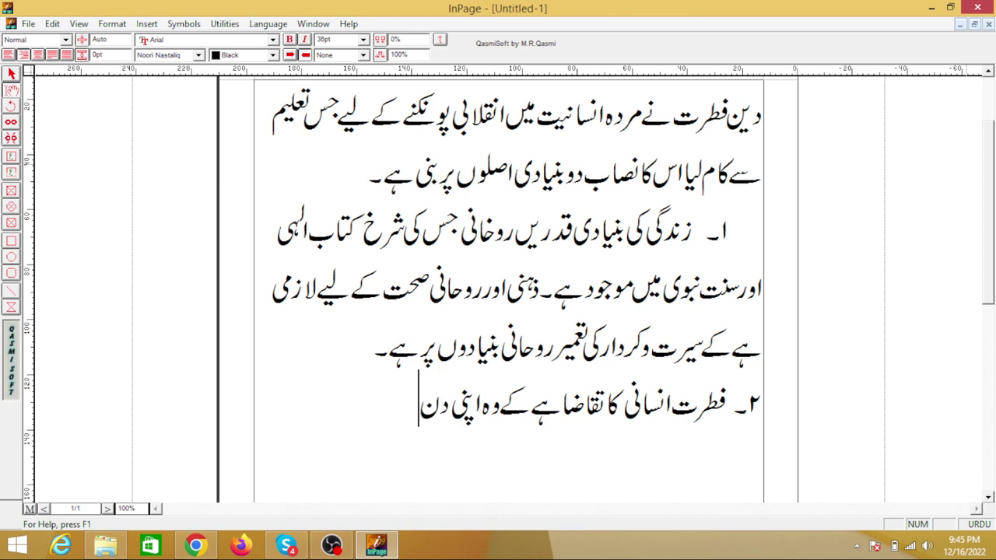
pyautogui.write('یا')
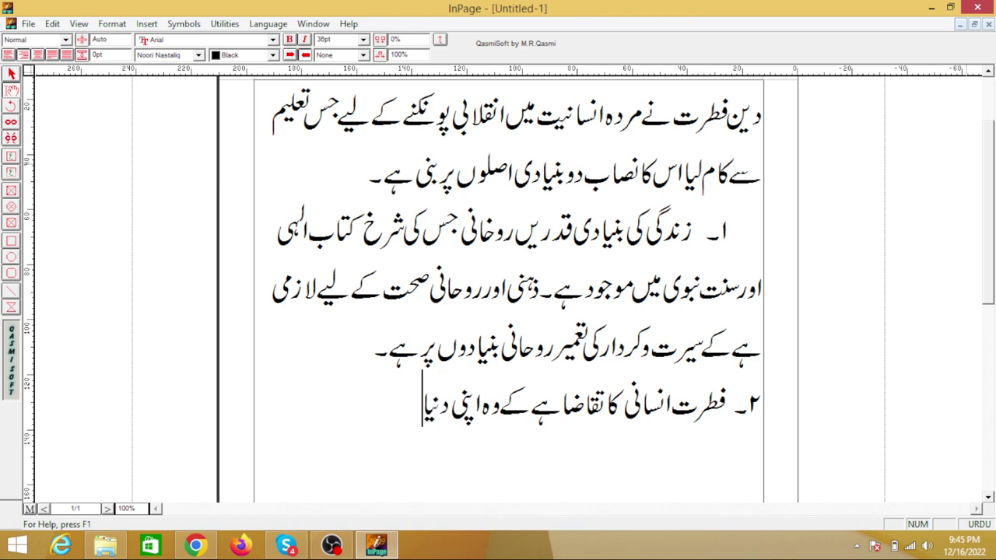
pyautogui.write(' پر روز')
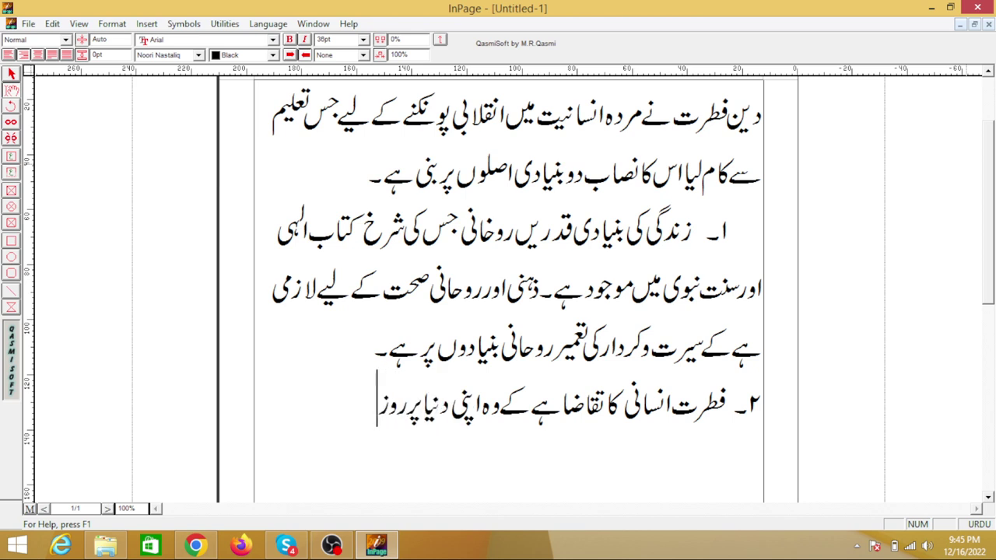
pyautogui.write(' پر')
pyautogui.press('BackSpace')
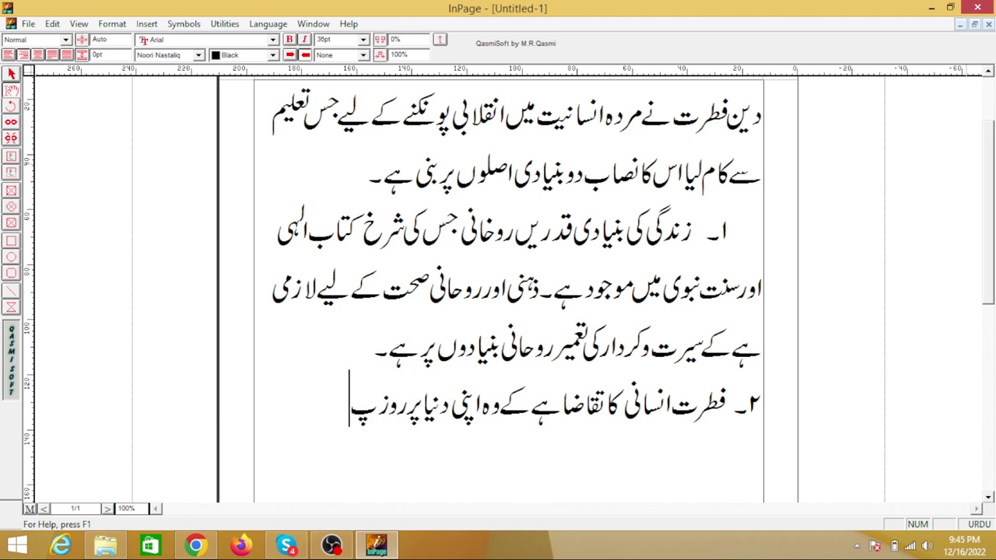
pyautogui.press('BackSpace')
pyautogui.write('بر')
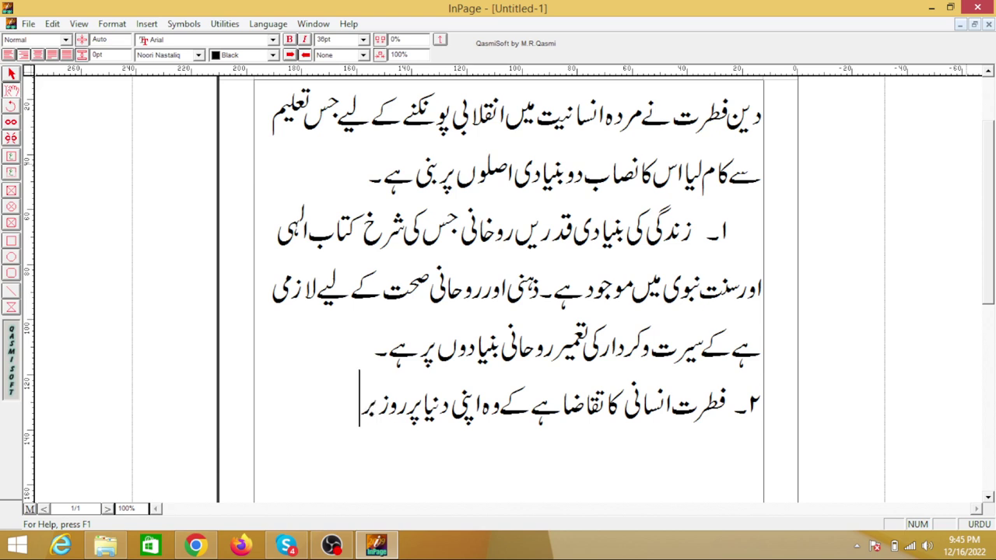
pyautogui.write('و')
pyautogui.write('ز ')
pyautogui.write('د')
pyautogui.write('ر')
pyautogui.press('BackSpace')
pyautogui.press('BackSpace')
pyautogui.write('قر')
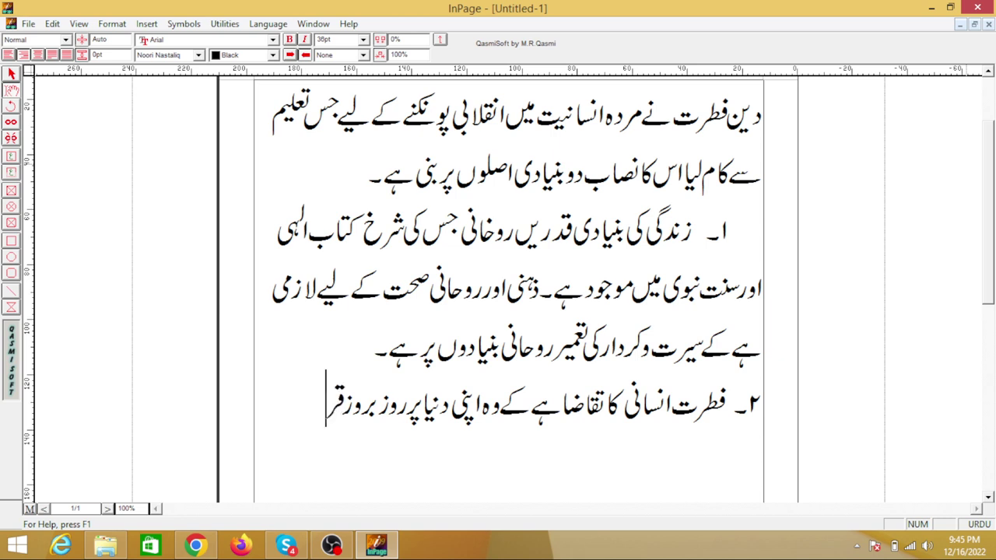
pyautogui.press('BackSpace')
pyautogui.write('د')
pyautogui.write('ت')
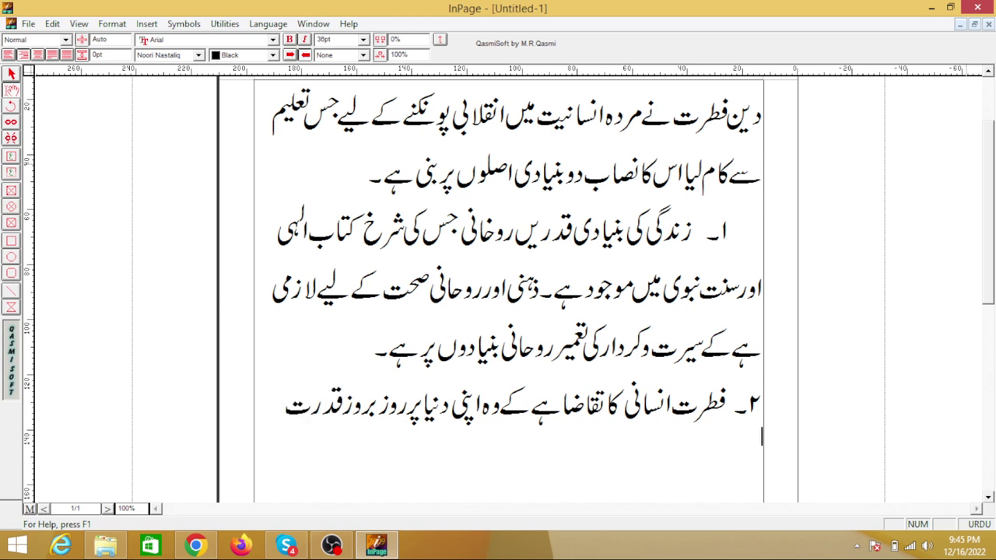
# On the next line type 'حاصل کرنا جائے جس کو حاصل کرنے کے لیے', correcting misspellings.
pyautogui.press('Return')
pyautogui.write('ح')
pyautogui.write('صا')
pyautogui.press('BackSpace')
pyautogui.press('BackSpace')
pyautogui.write('ا')
pyautogui.write('ص')
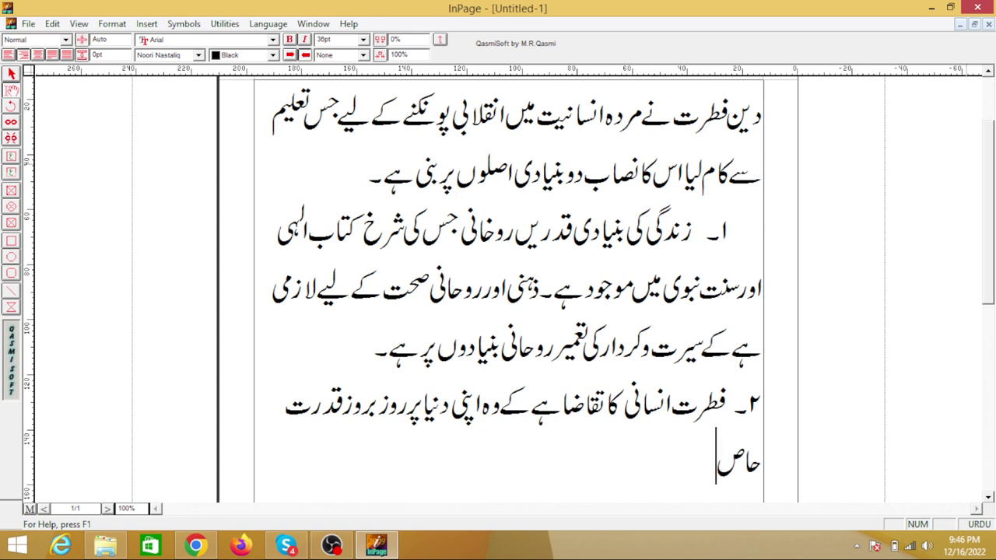
pyautogui.write('ا')
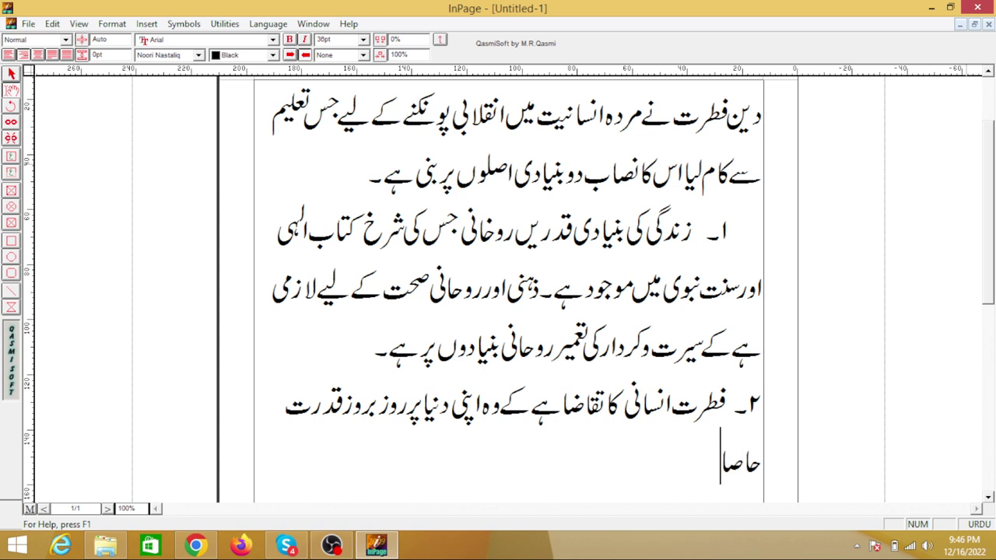
pyautogui.write('ل کر')
pyautogui.press('BackSpace')
pyautogui.press('BackSpace')
pyautogui.press('BackSpace')
pyautogui.press('BackSpace')
pyautogui.press('BackSpace')
pyautogui.write('ل کر')
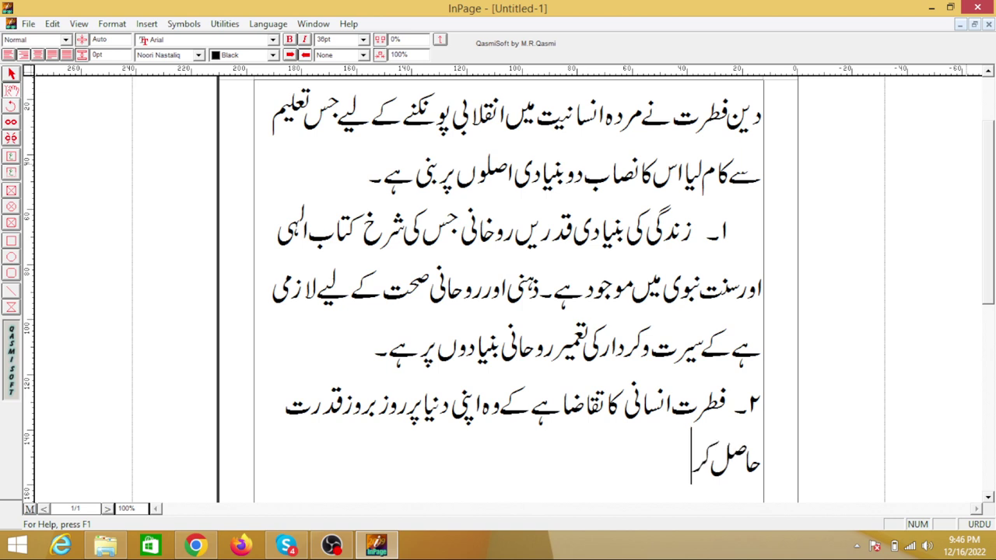
pyautogui.write('نا')
pyautogui.write(' جاءے')
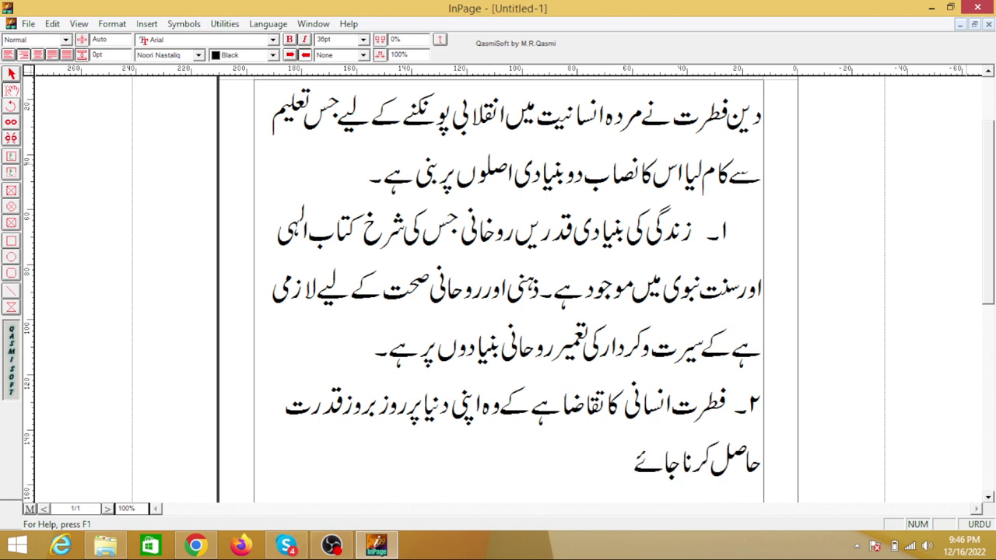
pyautogui.write(' جس کو')
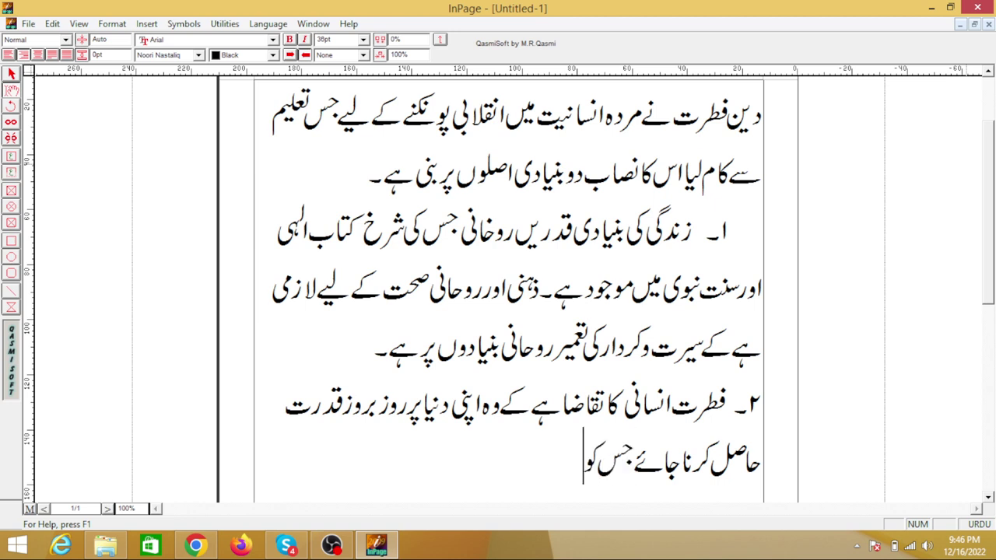
pyautogui.write(' حا')
pyautogui.write('صل')
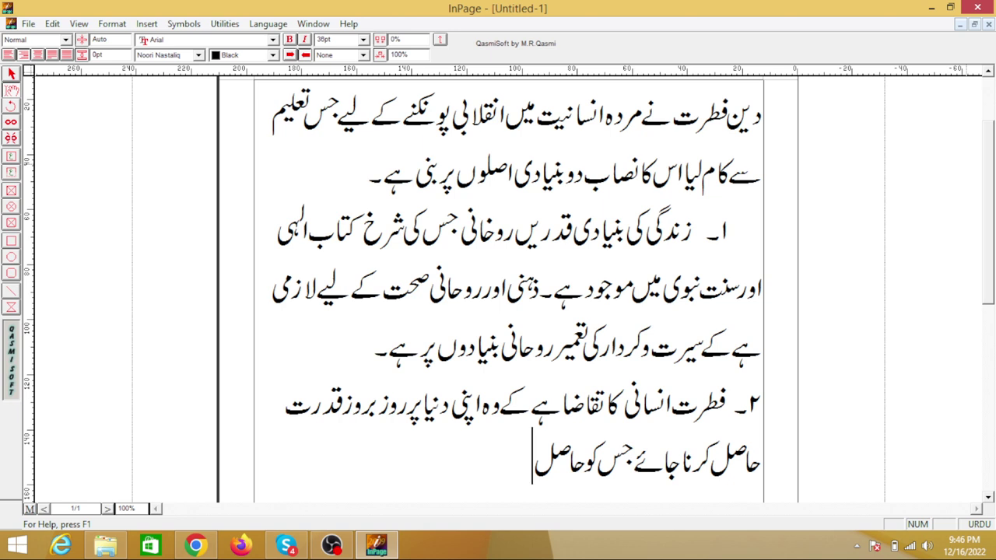
pyautogui.write(' کرن')
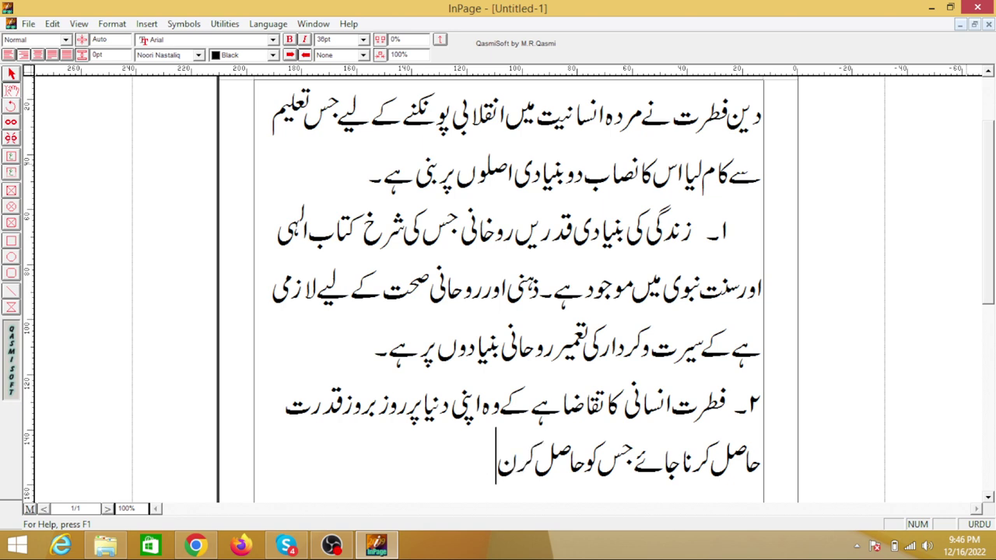
pyautogui.write('ے کے لیے')
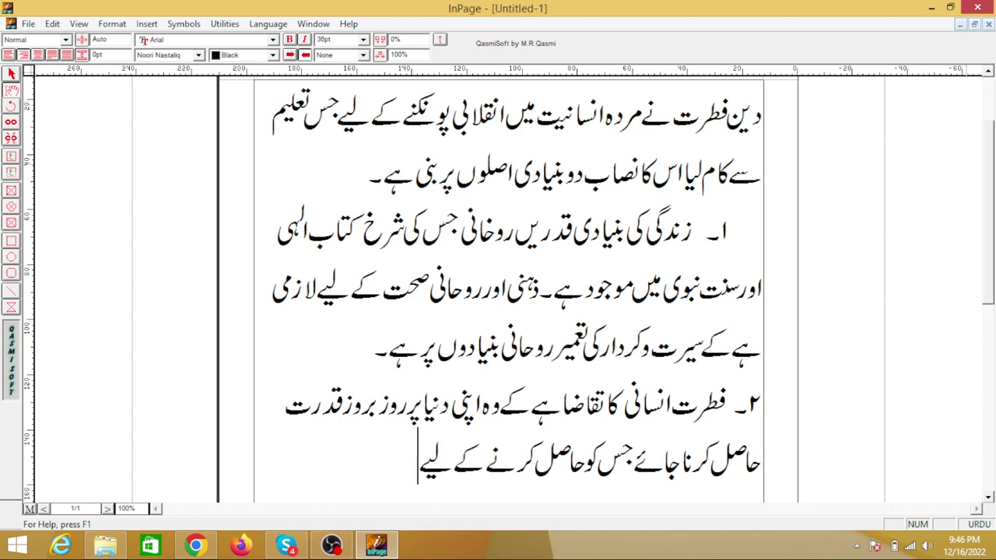
pyautogui.write('کعل')
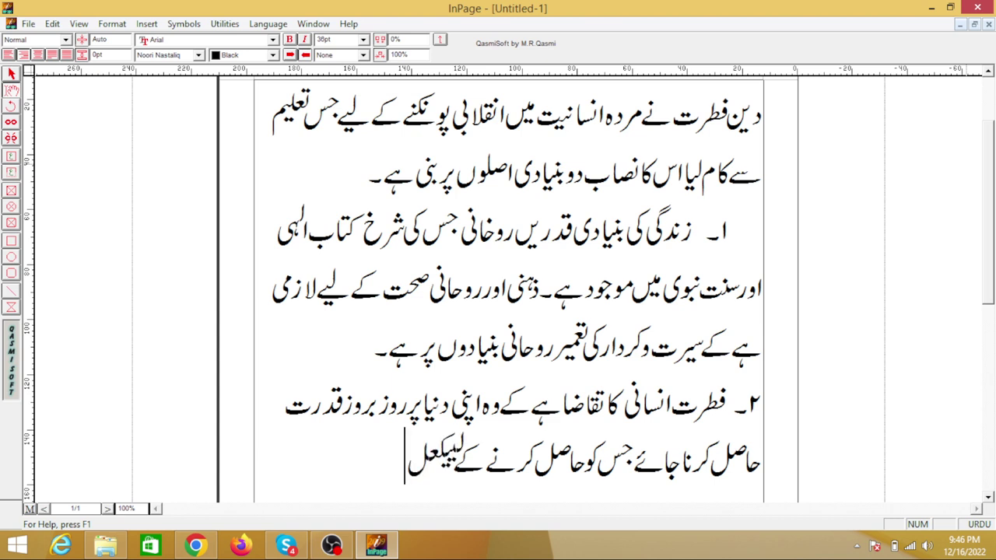
pyautogui.write('م')
pyautogui.press('BackSpace')
pyautogui.press('BackSpace')
pyautogui.press('BackSpace')
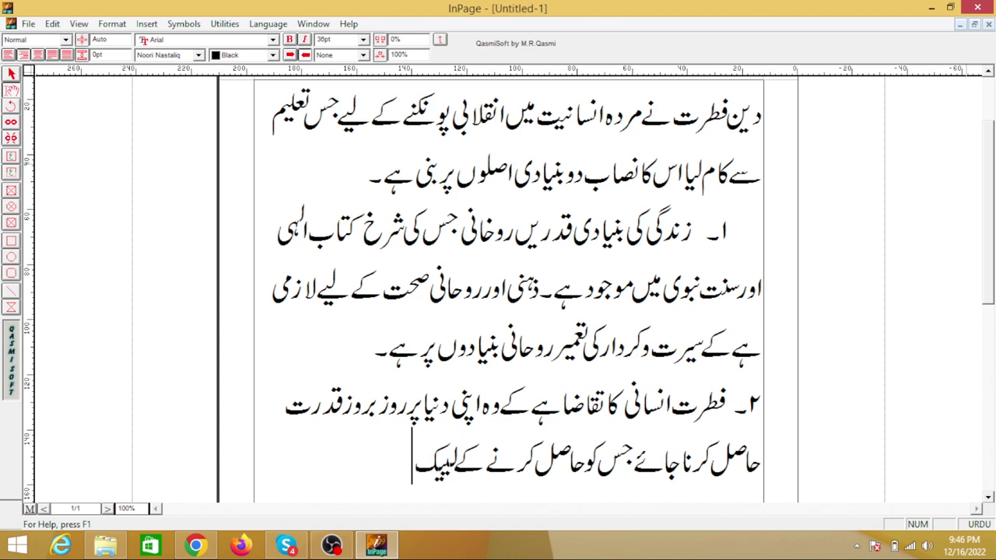